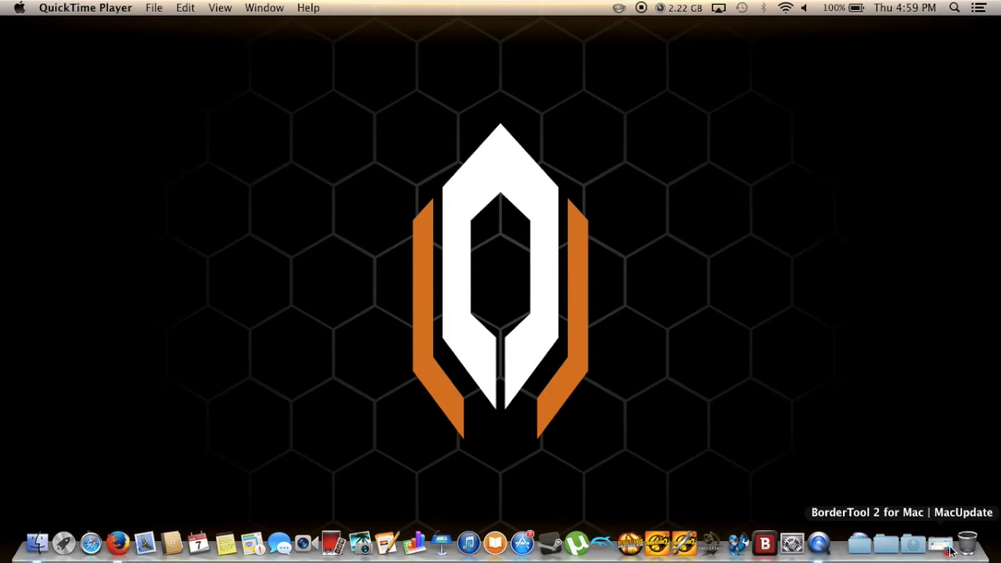
Try to download BorderTool 2.zip from its MacUpdate page in Firefox
click(903, 548)
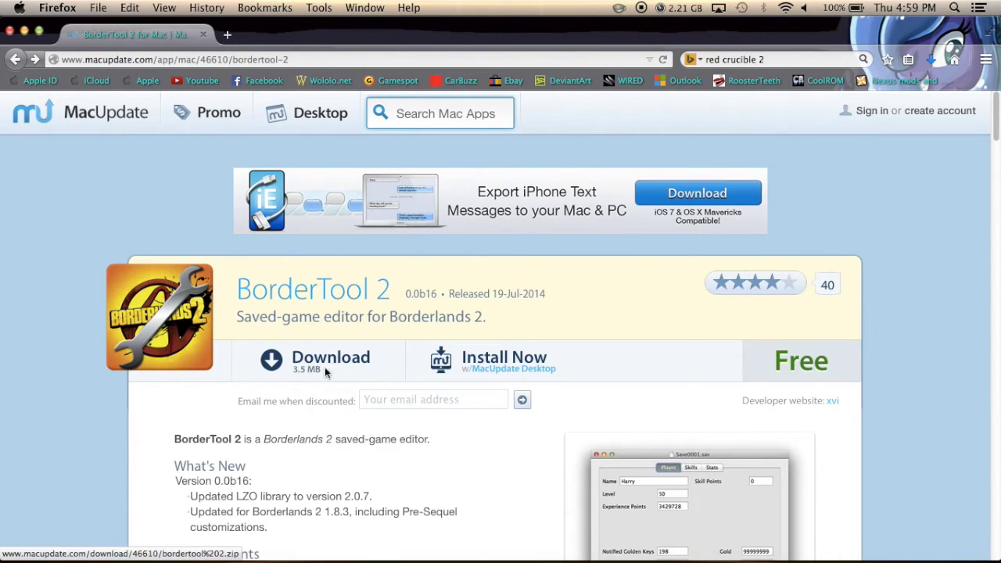
click(295, 378)
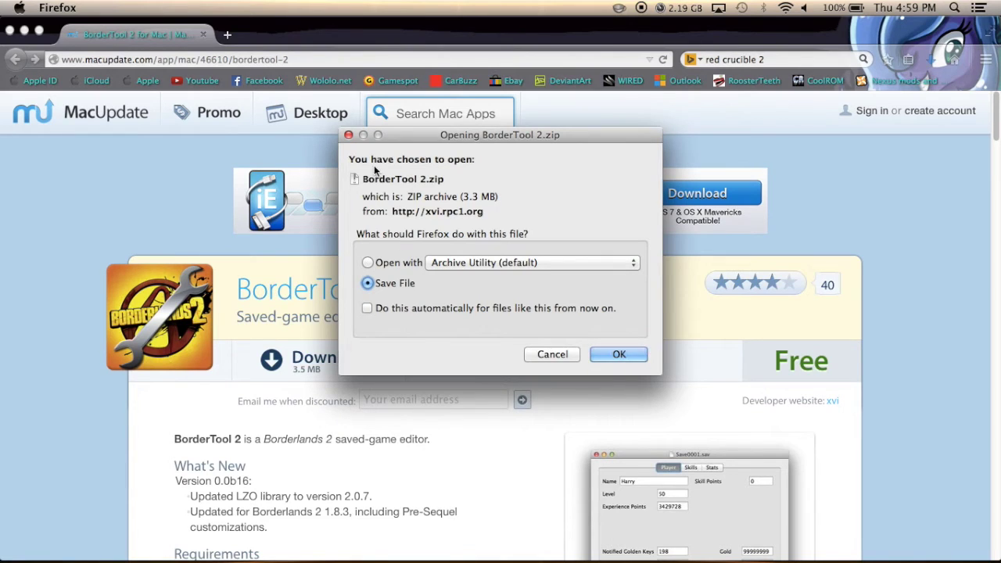
click(557, 354)
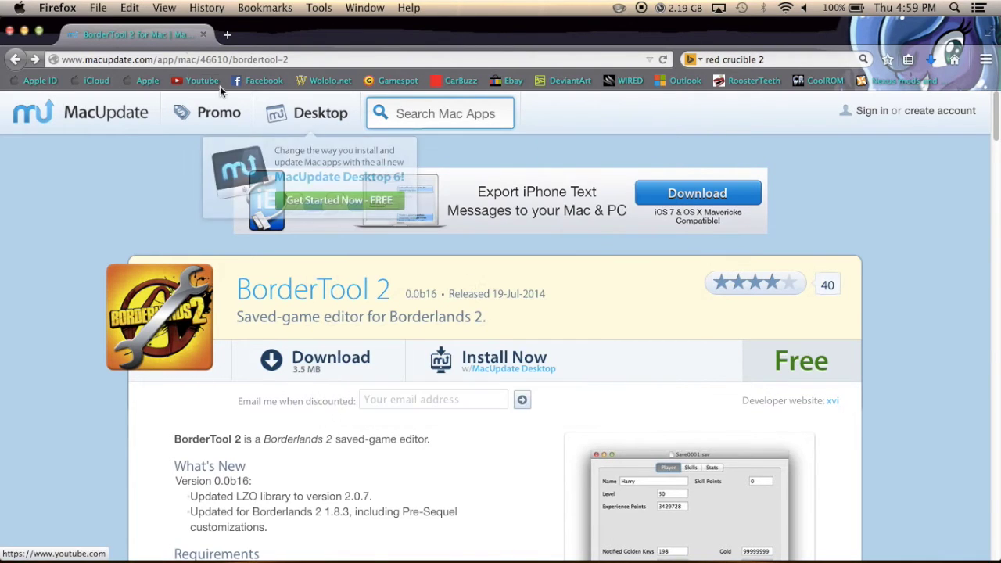
click(24, 31)
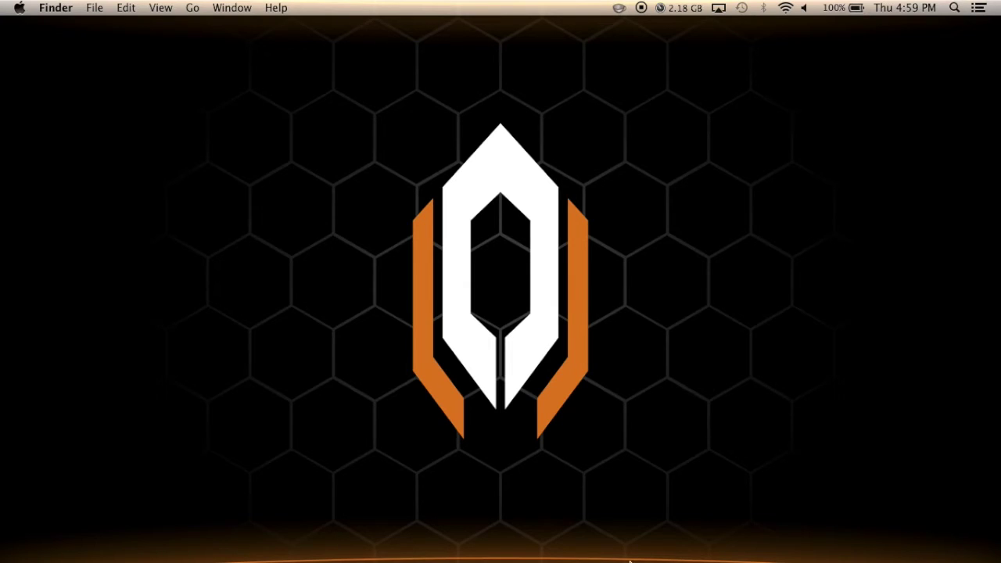
Launch BorderTool 2 and bring up its dialog for opening a saved game
mouse_move(606, 557)
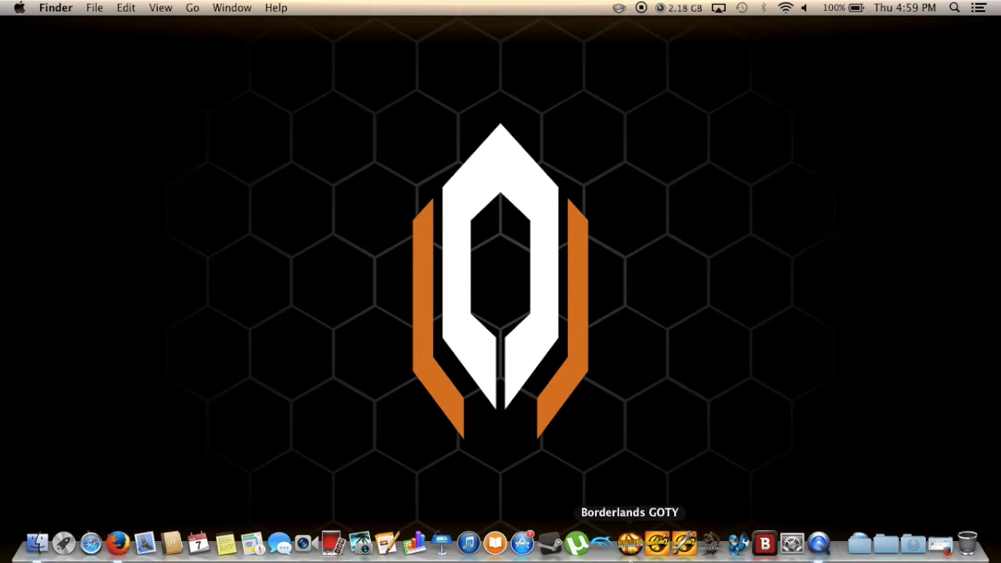
click(682, 549)
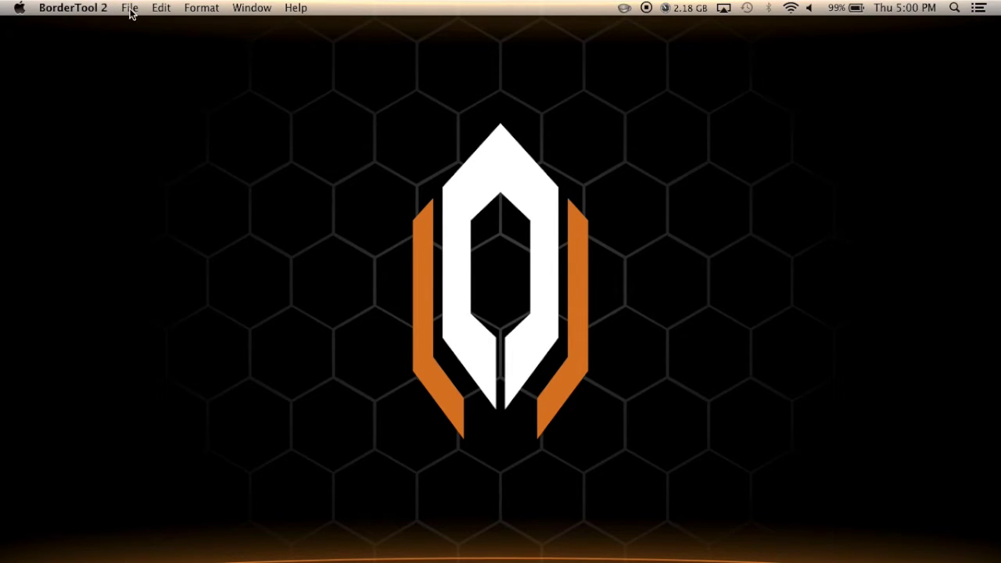
click(130, 11)
click(133, 25)
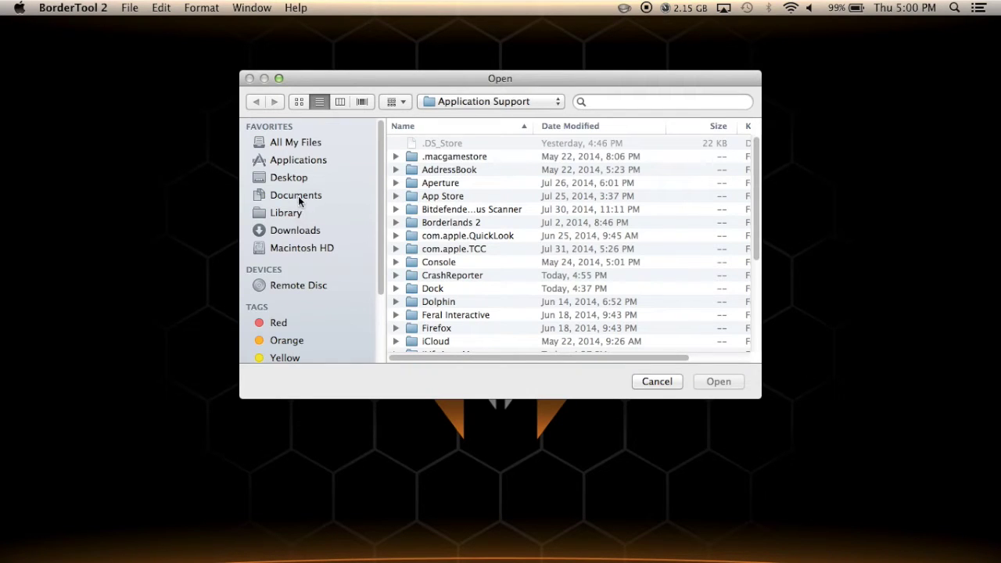
Browse from Macintosh HD through Users and the user's home folder to Library/Application Support
click(312, 248)
scroll(453, 329, down, 5)
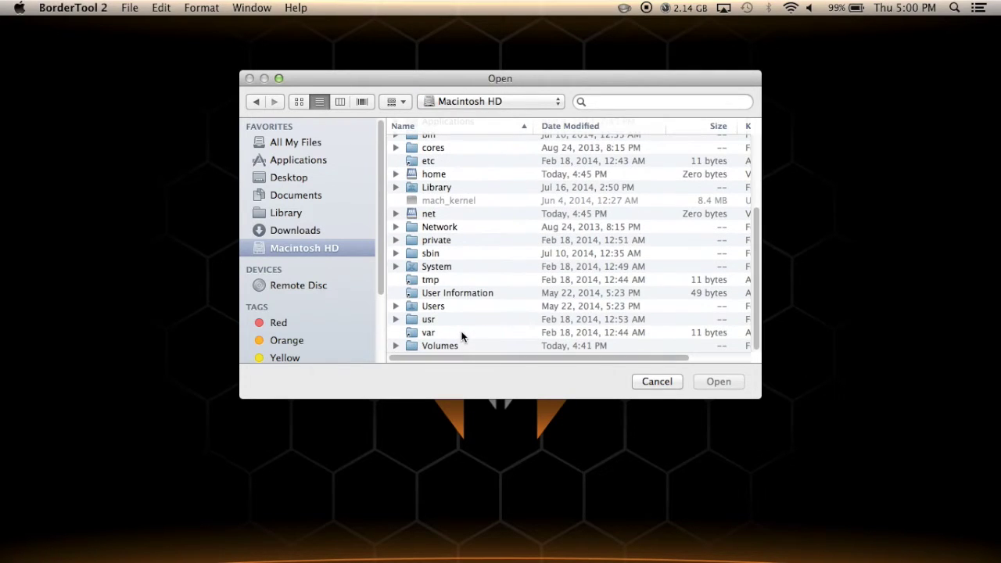
double_click(446, 306)
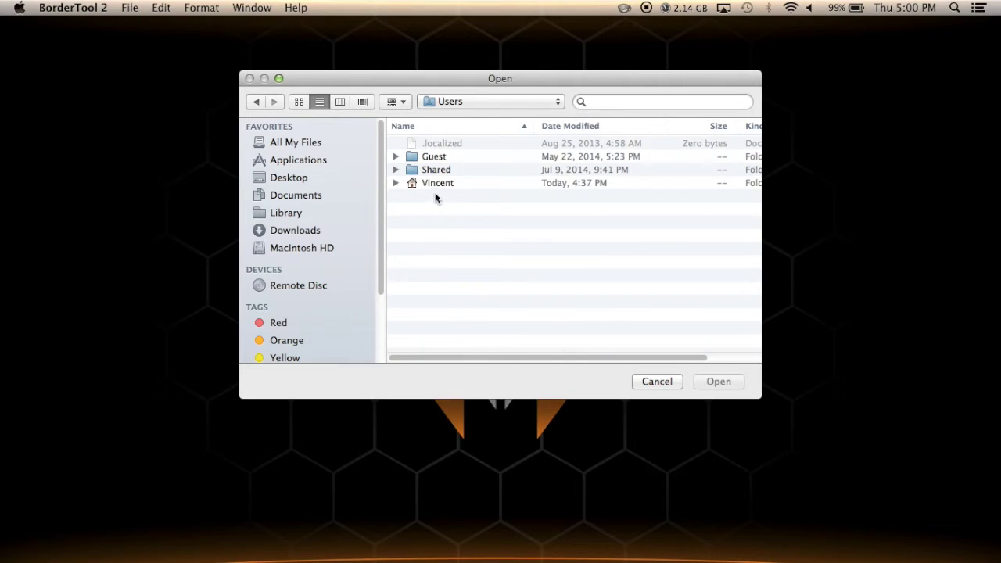
double_click(435, 183)
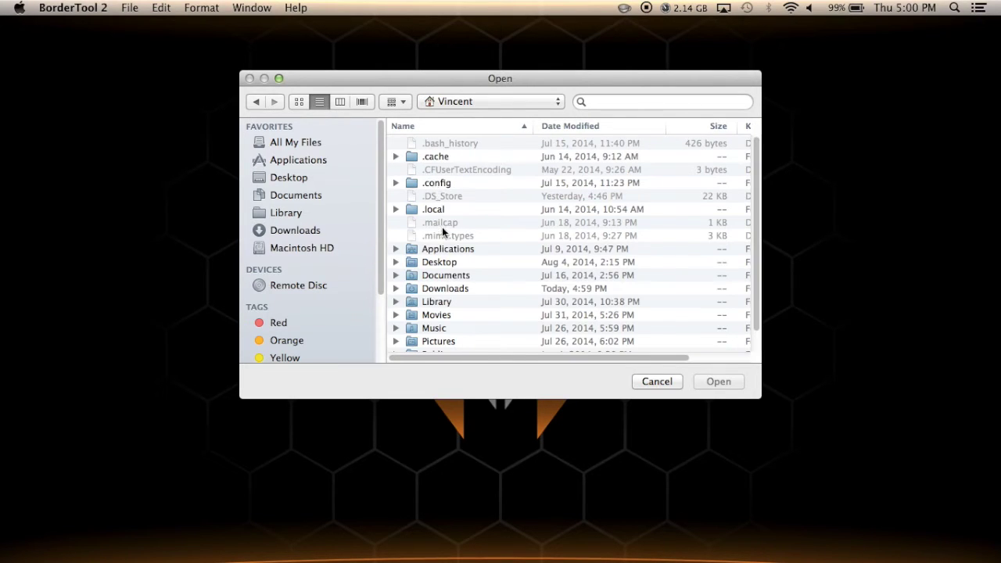
double_click(447, 302)
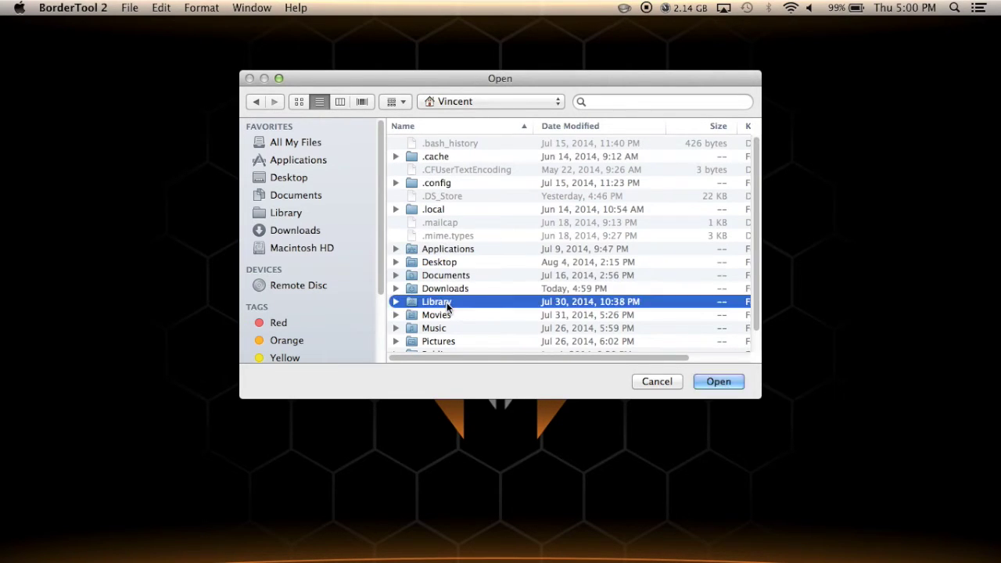
double_click(436, 183)
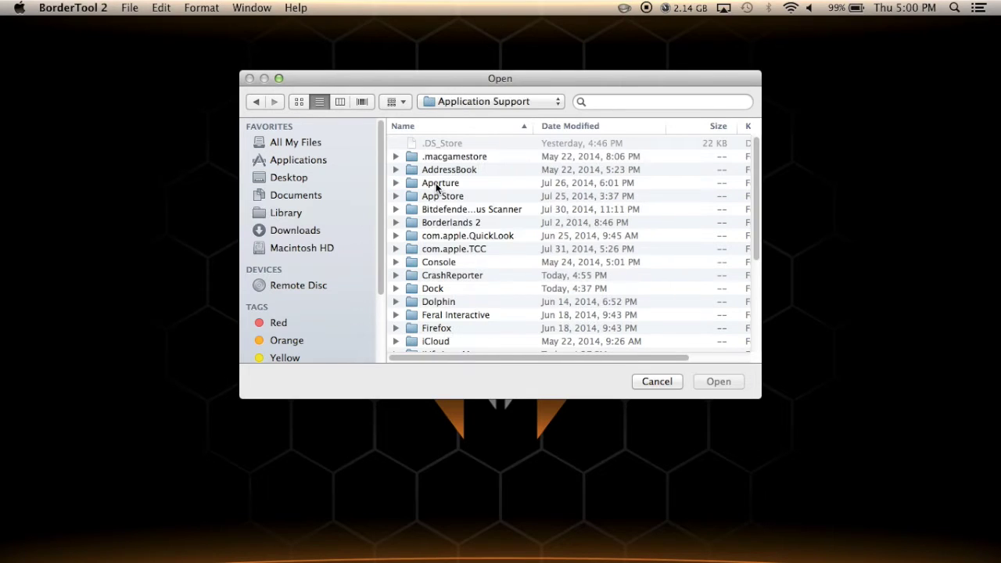
Open Save0001.sav from the Borderlands 2/WillowGame/SaveData/0 folder
double_click(442, 223)
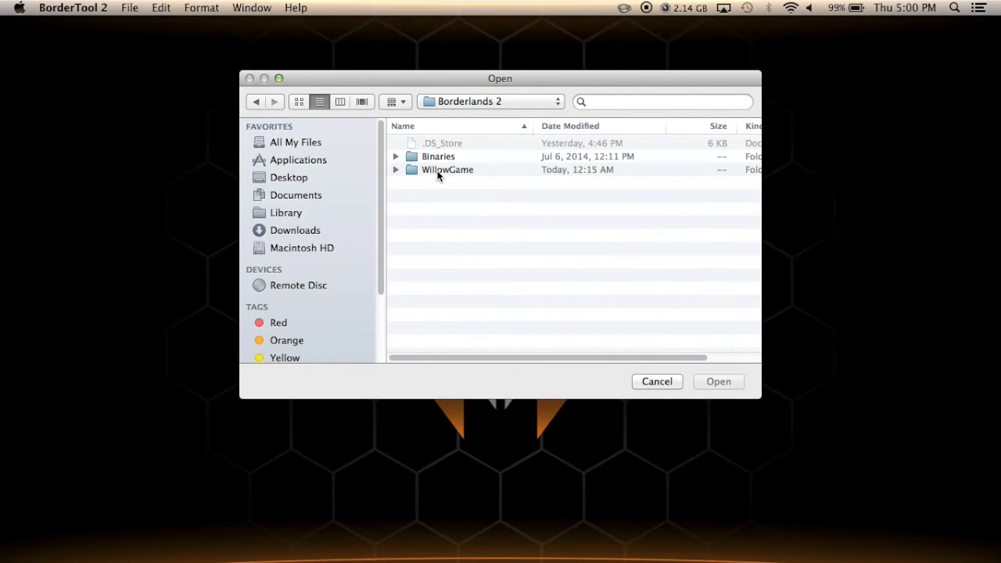
double_click(437, 171)
double_click(440, 182)
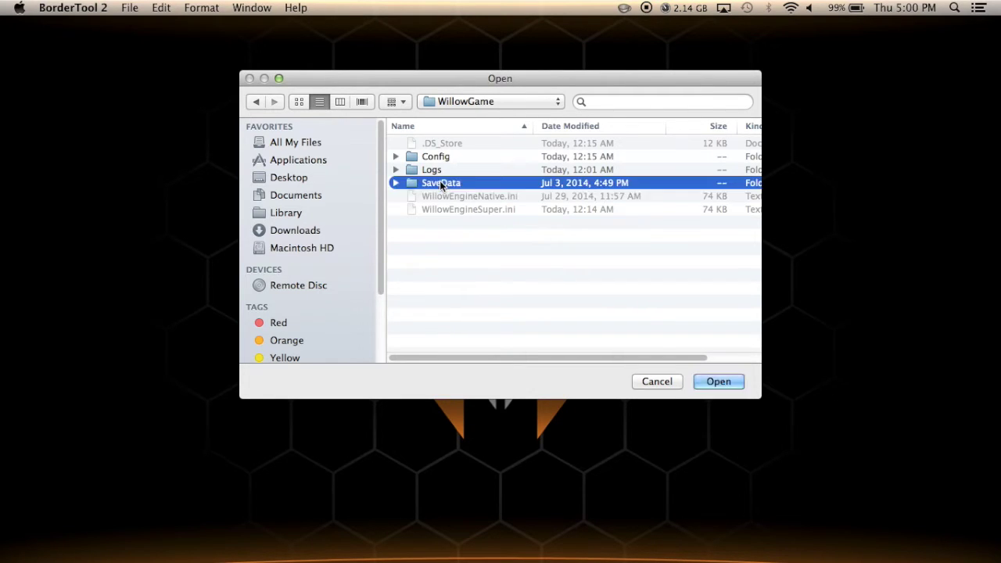
double_click(424, 156)
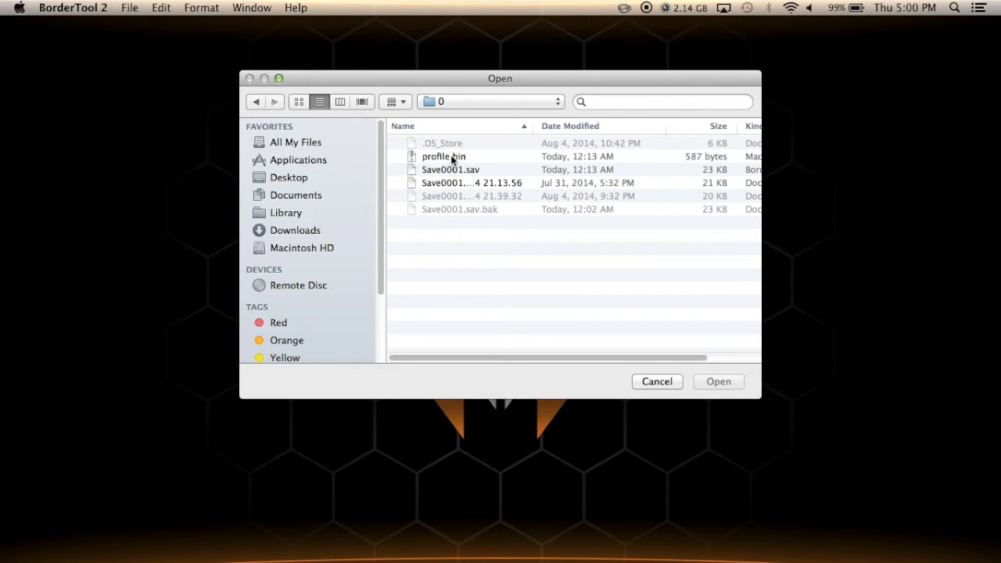
click(446, 156)
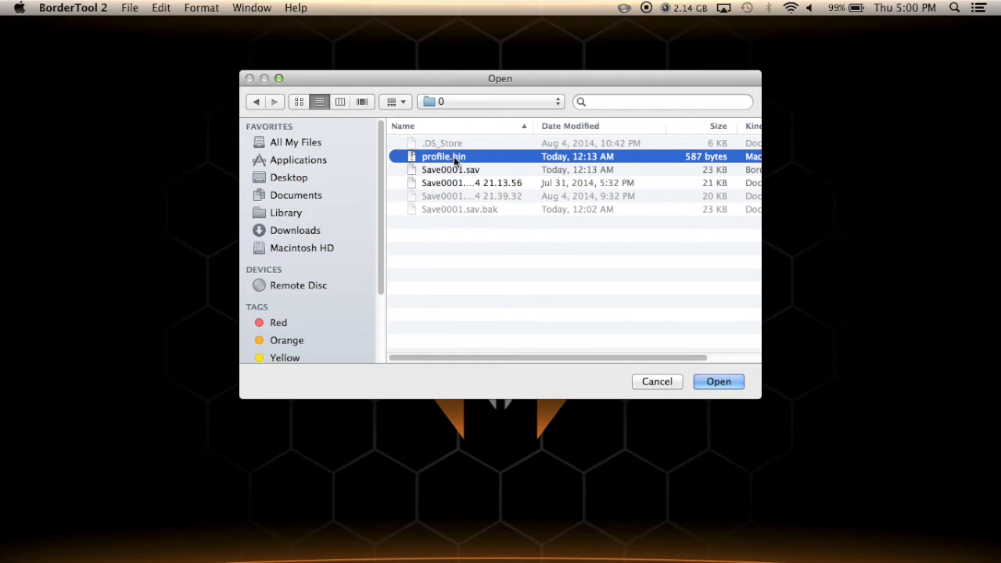
click(455, 169)
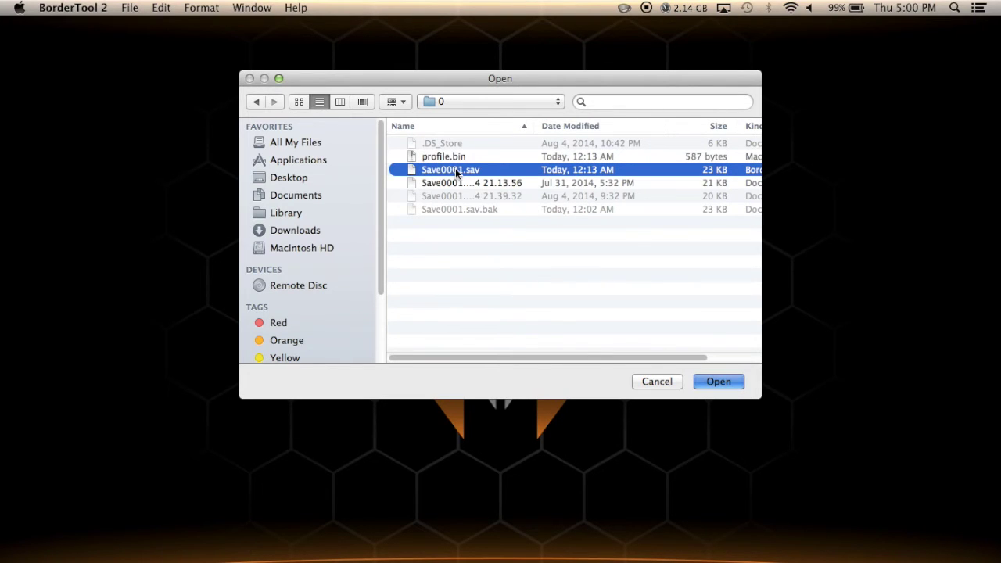
double_click(455, 168)
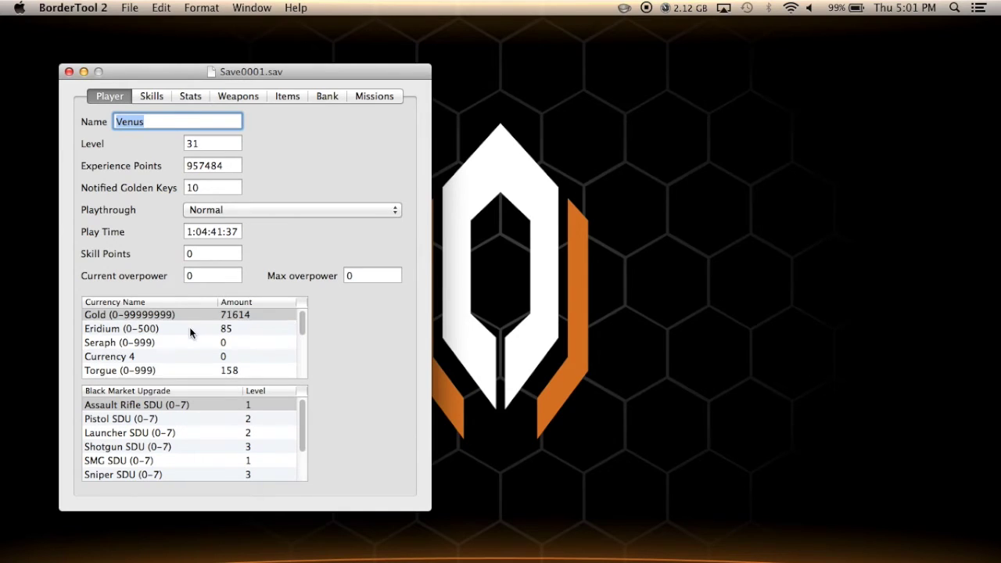
Examine the character's currencies and black market upgrades, together with the skill grades and statistics
scroll(189, 327, down, 3)
scroll(189, 327, up, 3)
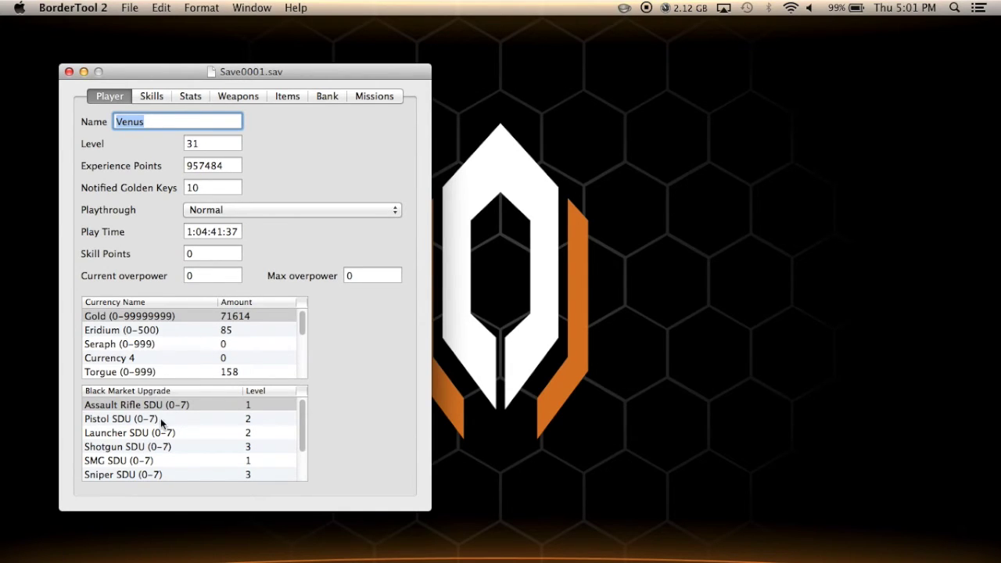
scroll(162, 426, down, 3)
scroll(161, 428, up, 3)
click(153, 96)
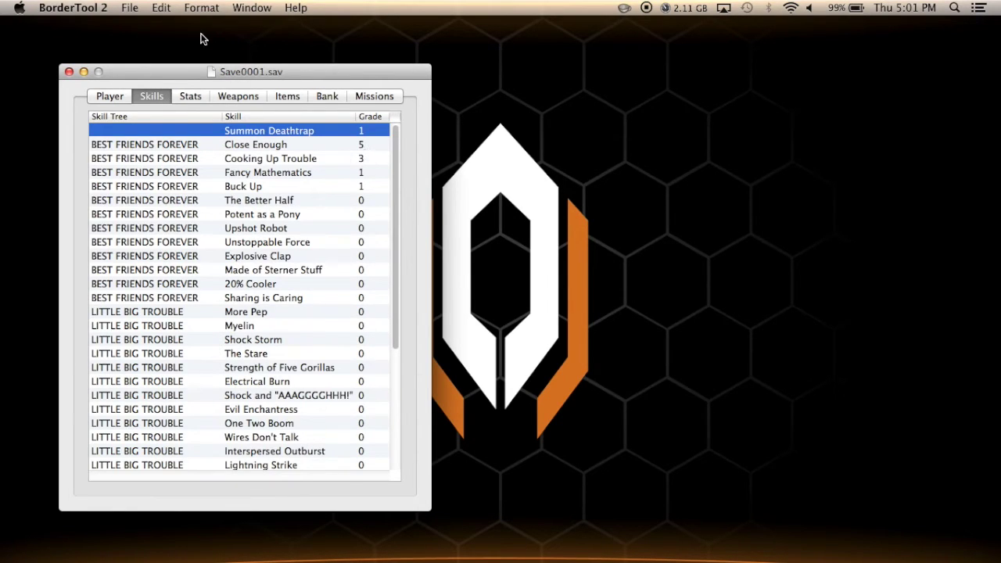
click(199, 96)
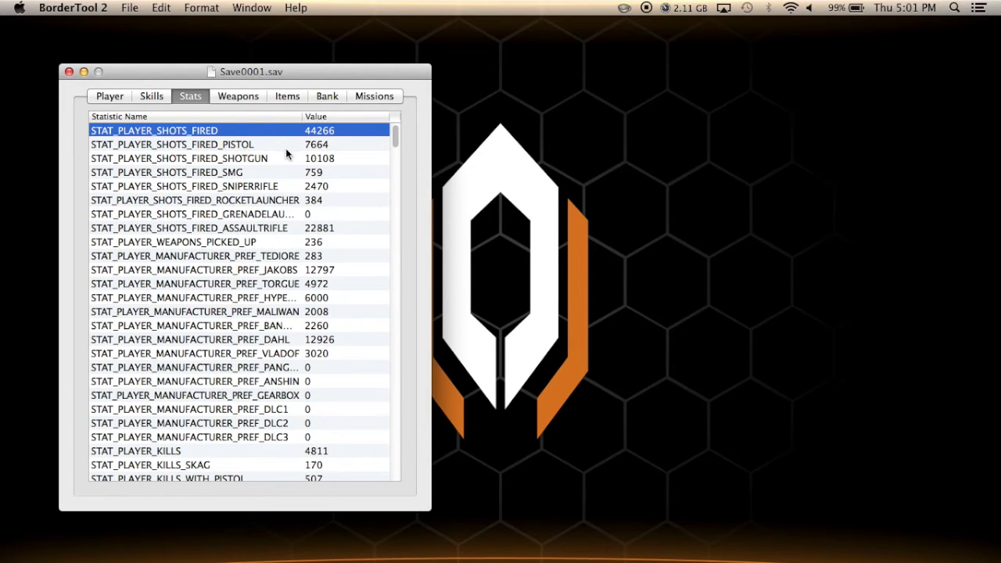
Look through the full list of the character's weapons and the part settings of the Scout Veruc
click(220, 95)
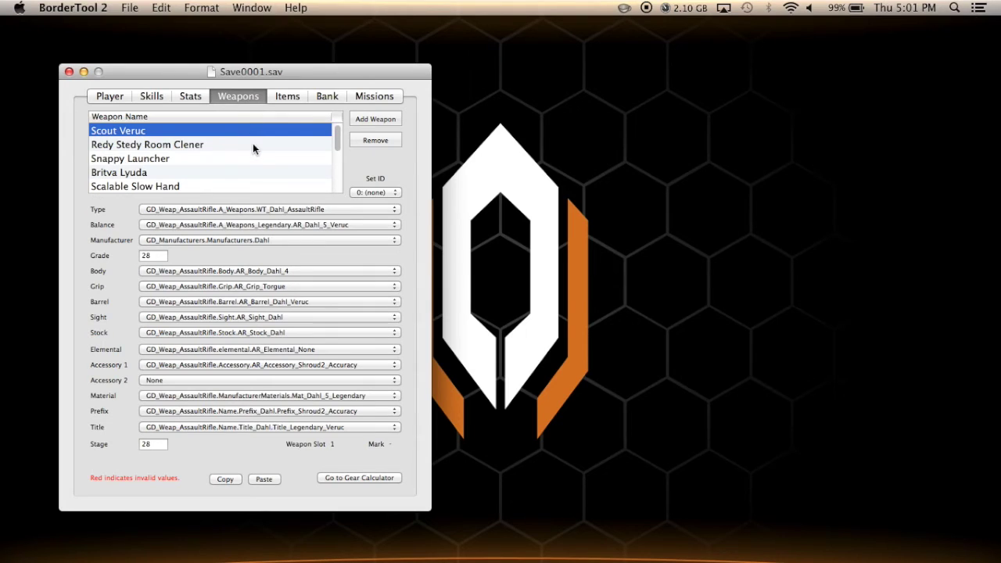
scroll(237, 160, down, 5)
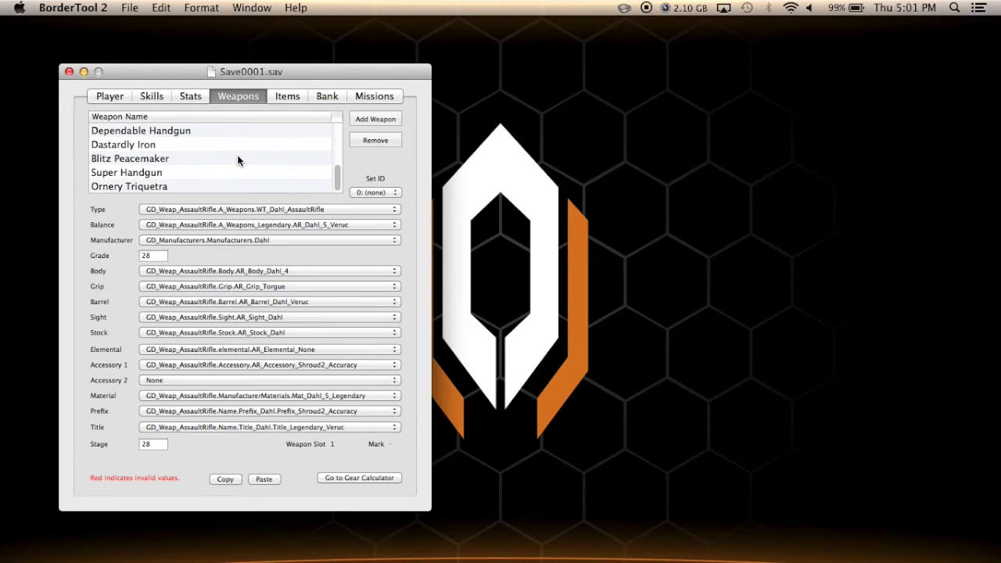
scroll(238, 161, up, 5)
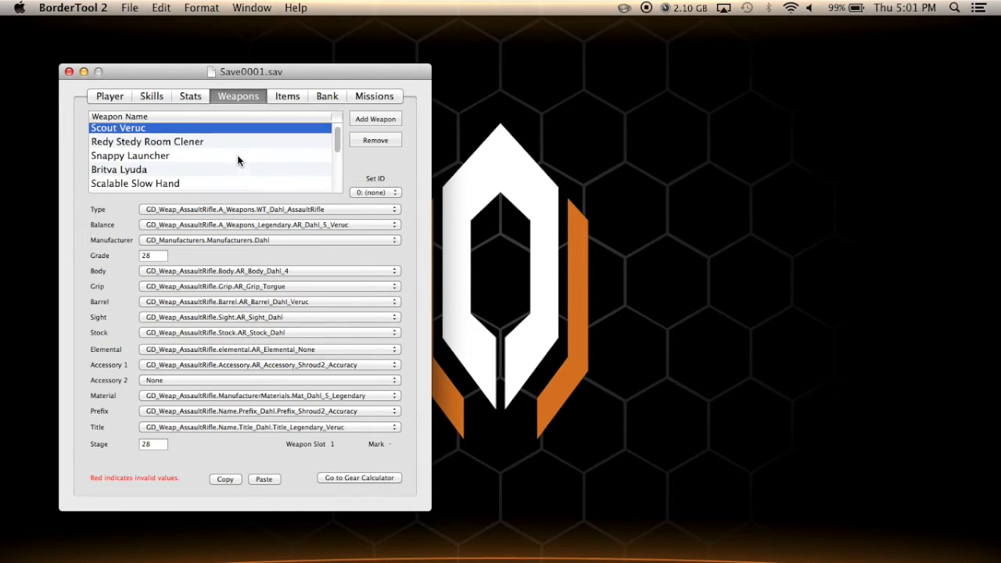
scroll(238, 161, down, 5)
scroll(238, 160, up, 5)
scroll(237, 161, down, 5)
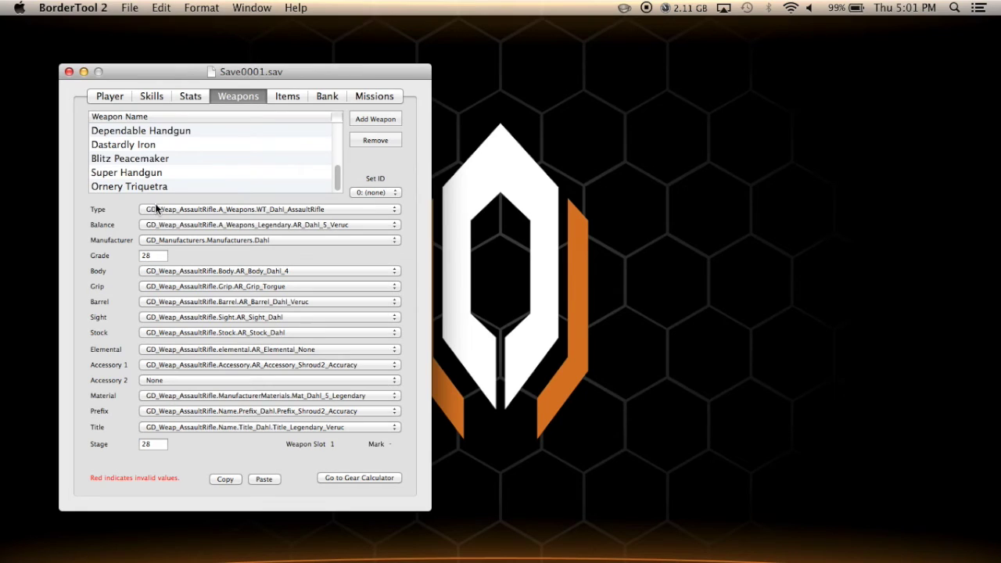
scroll(165, 176, up, 5)
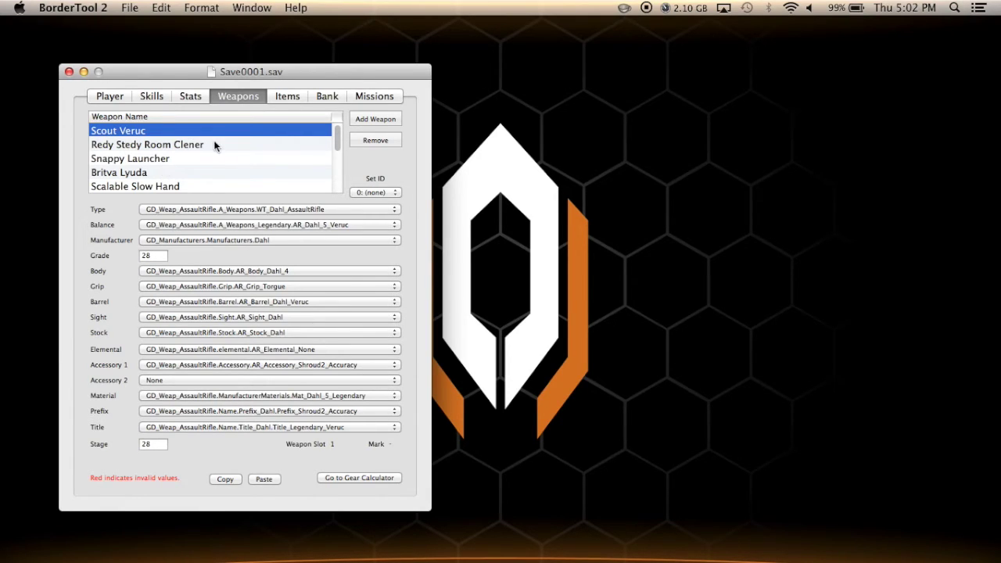
Review the character's carried items and the contents of the bank
click(298, 98)
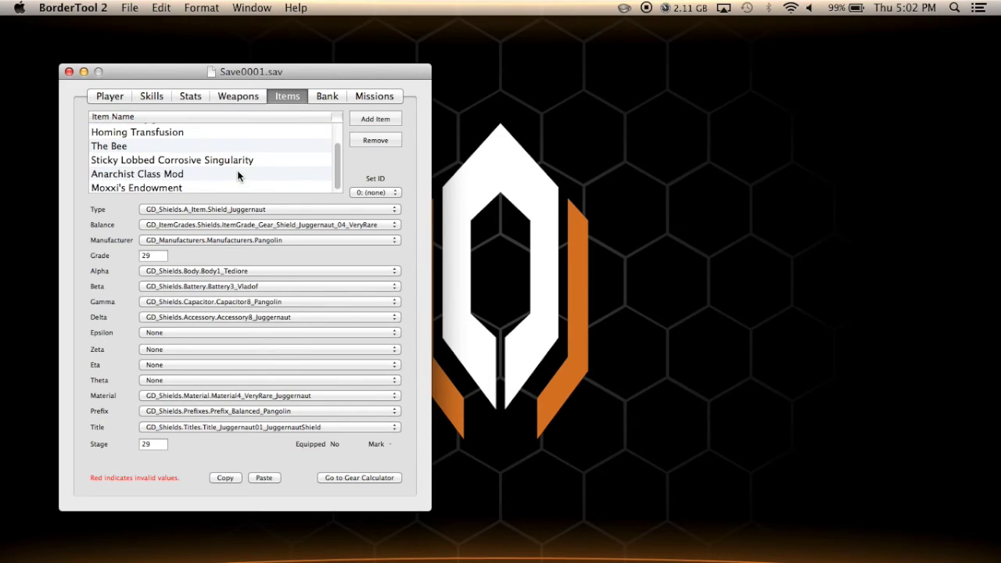
scroll(239, 176, up, 2)
scroll(238, 176, down, 2)
scroll(239, 176, up, 2)
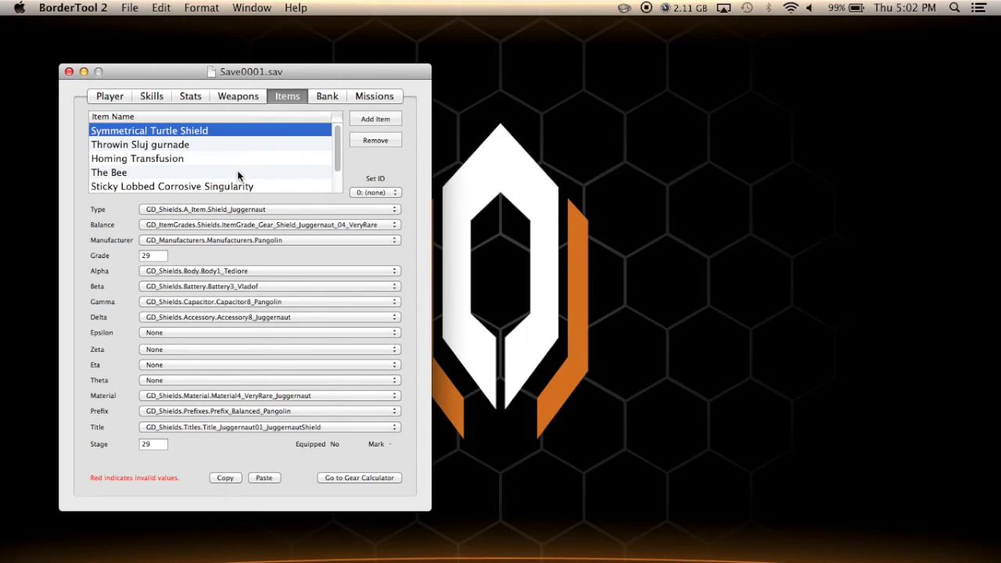
click(329, 96)
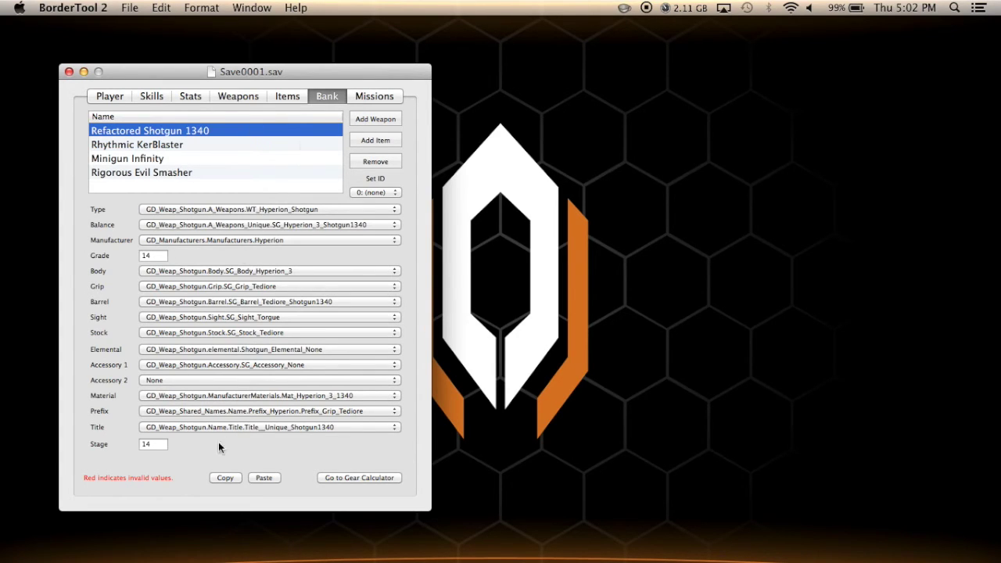
Look through the Normal playthrough's missions and inspect the status and objectives of Pete the Invincible
click(359, 98)
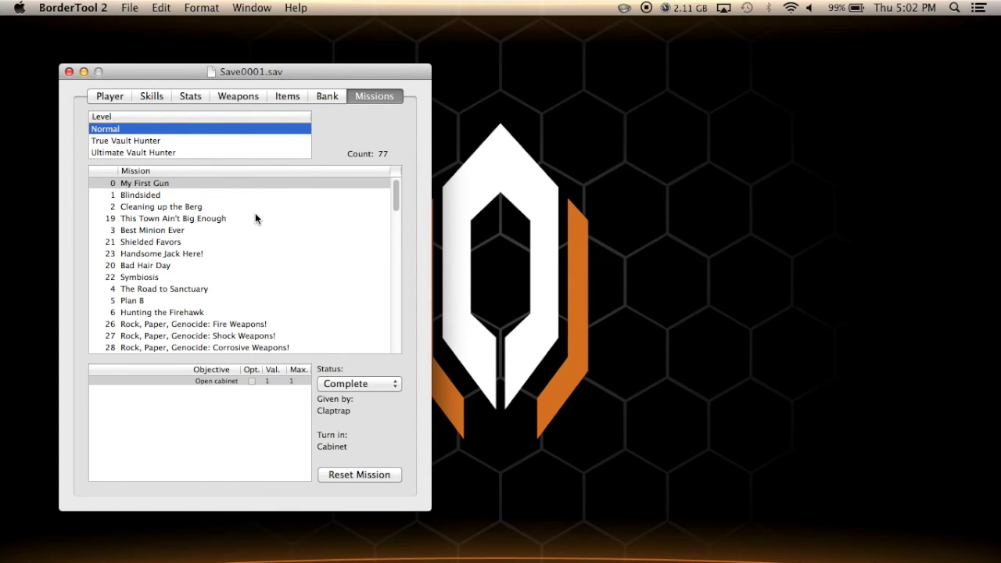
scroll(252, 219, down, 10)
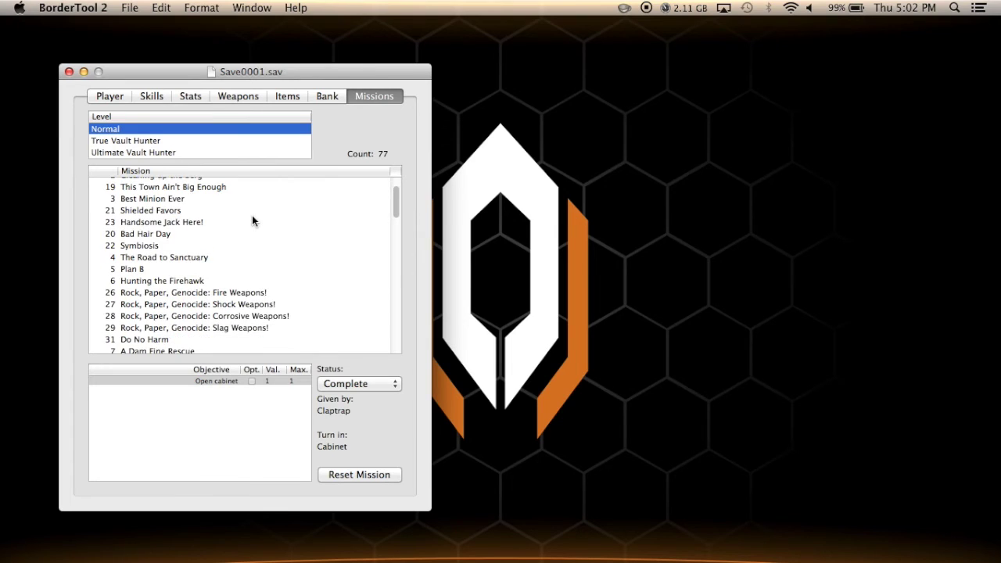
scroll(251, 216, down, 5)
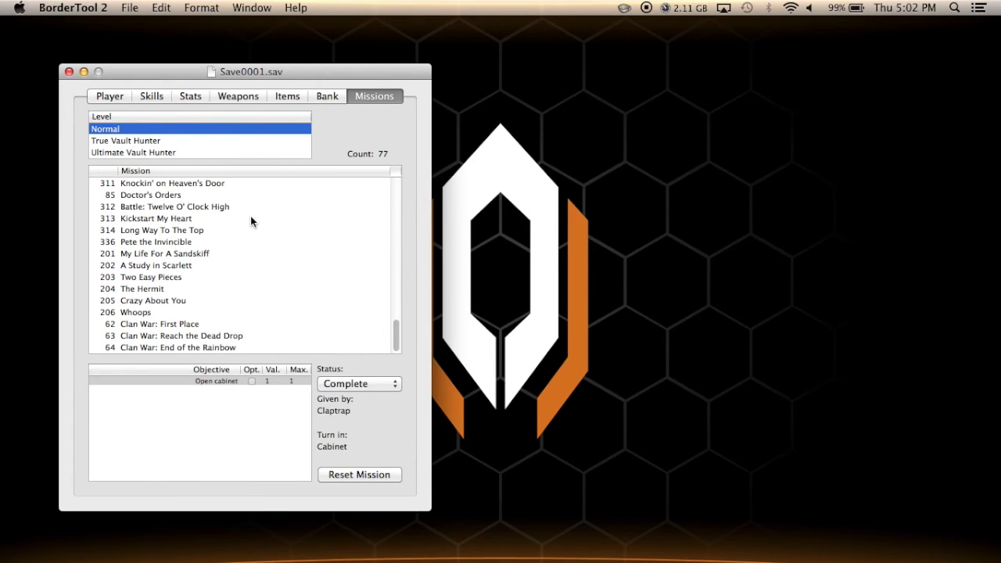
scroll(250, 219, up, 8)
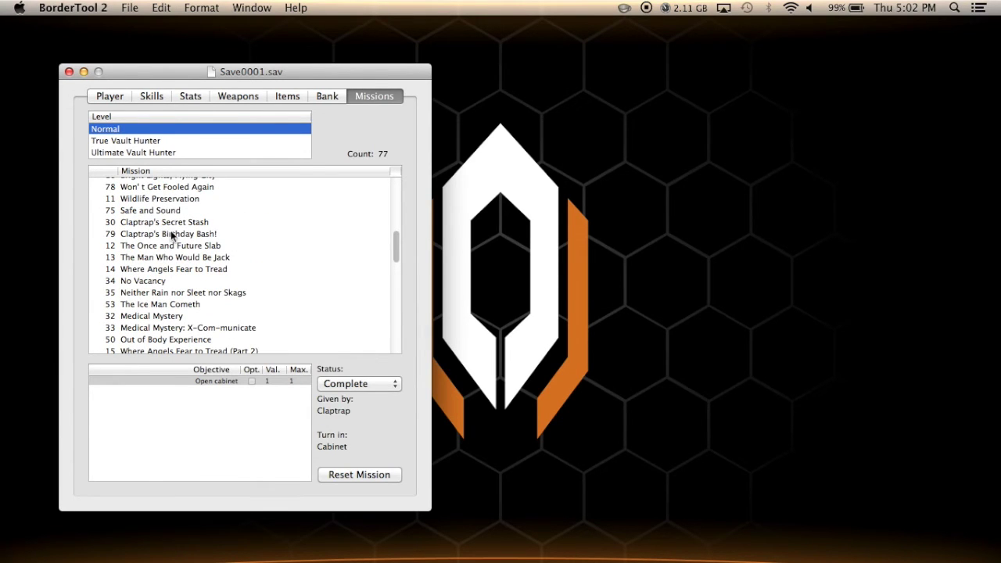
scroll(197, 233, down, 10)
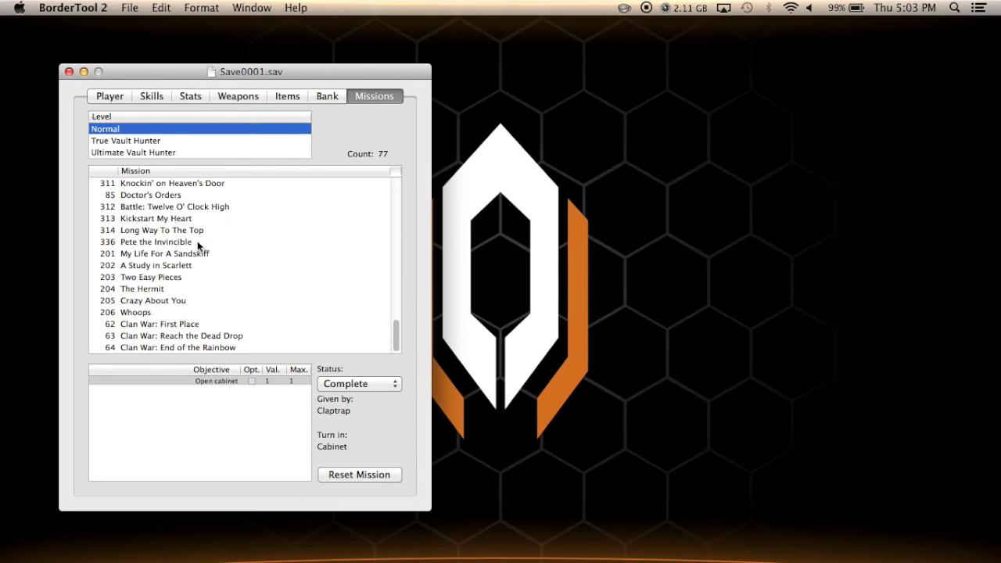
click(197, 242)
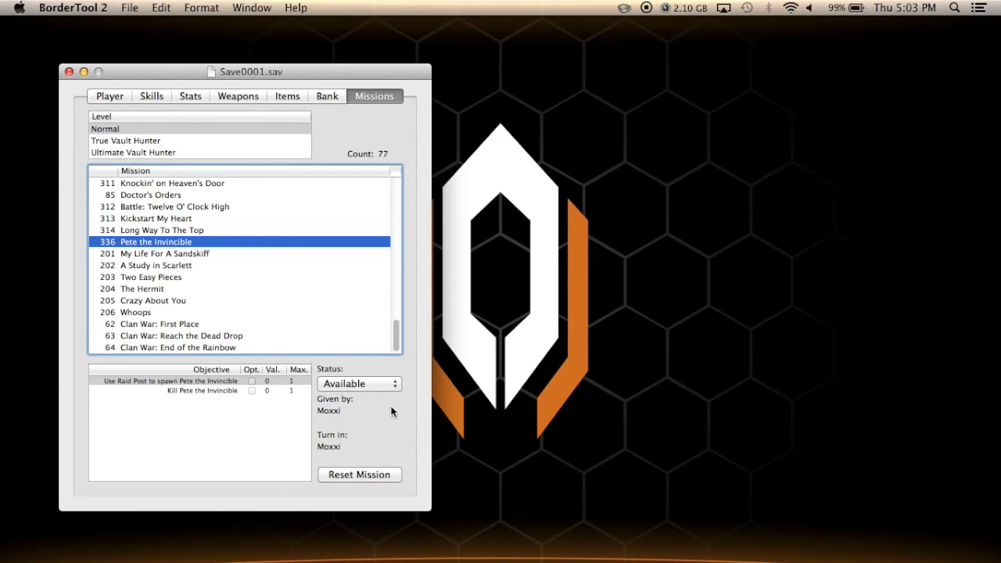
Inspect the available status options for the missions Pete the Invincible and My First Gun
click(357, 389)
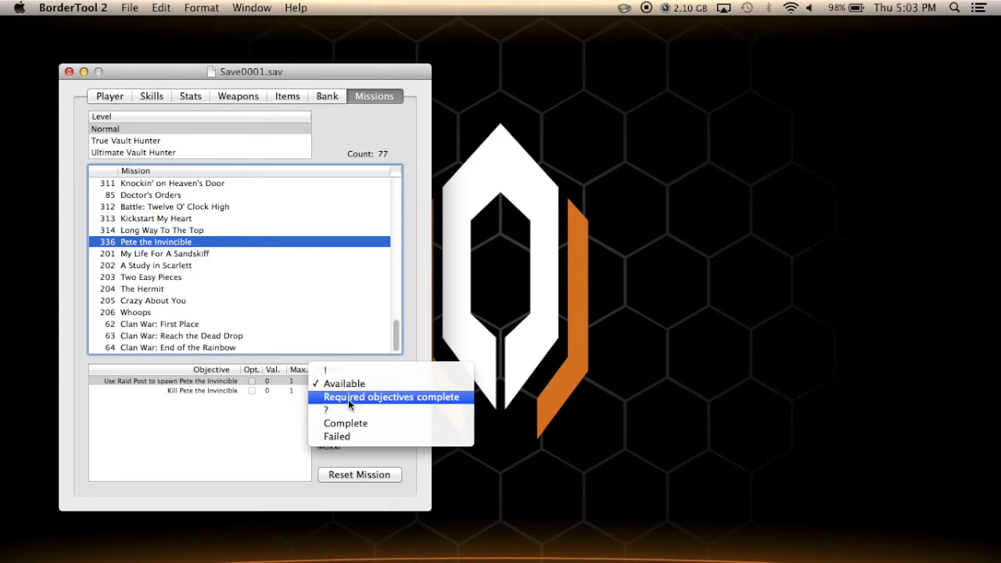
click(347, 383)
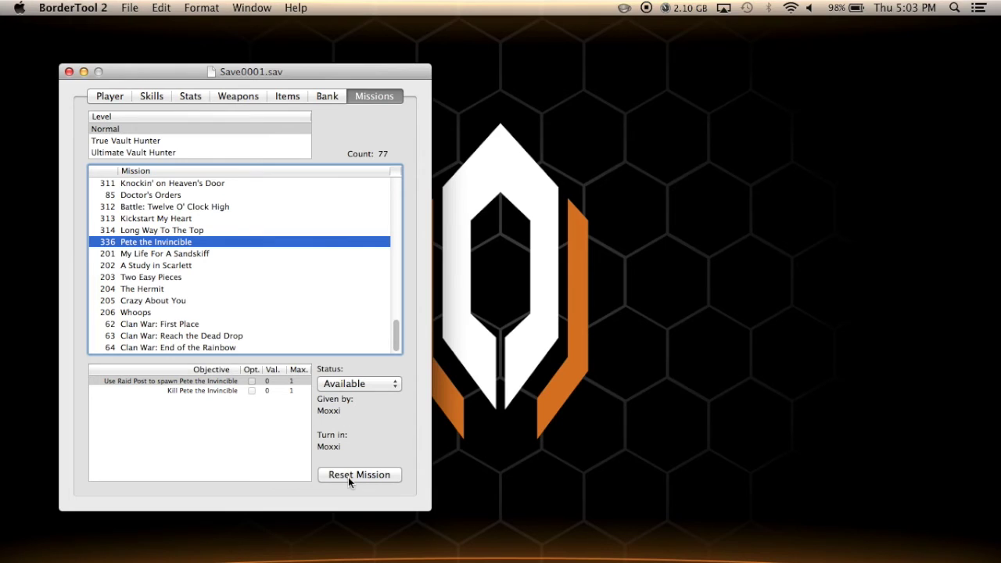
scroll(213, 190, up, 15)
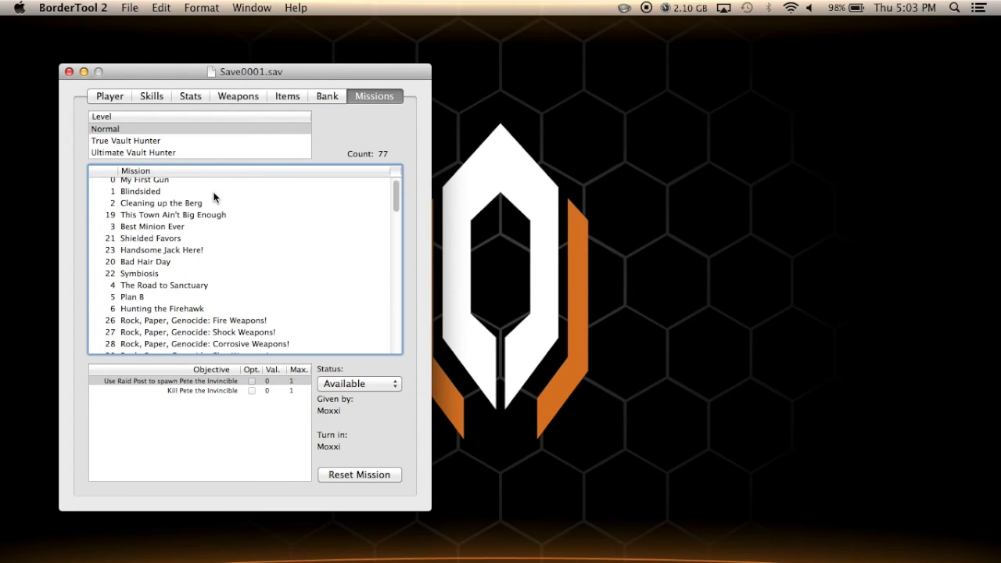
click(194, 184)
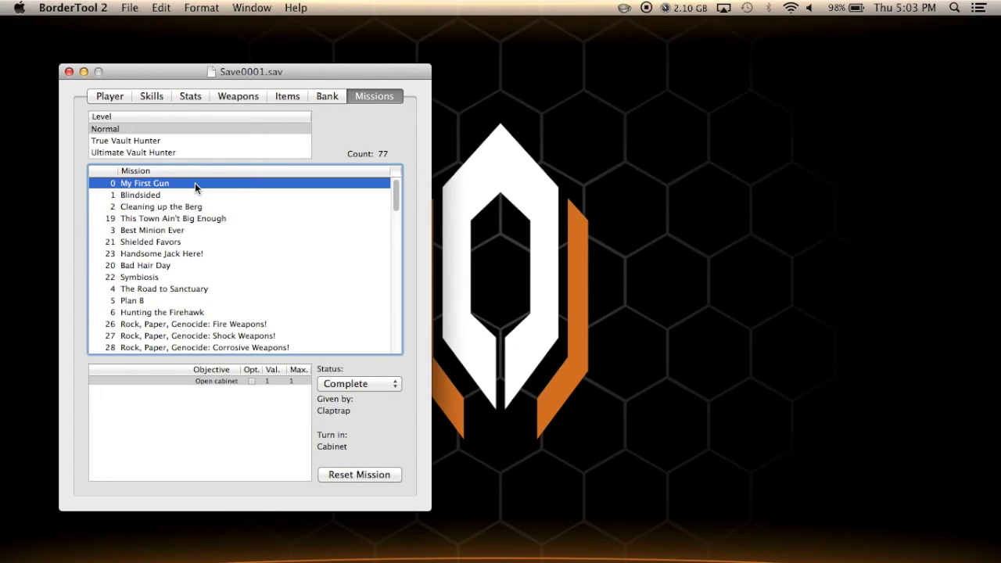
click(375, 386)
click(375, 386)
Close the saved game Save0001.sav and open the recently used profile.bin
click(111, 100)
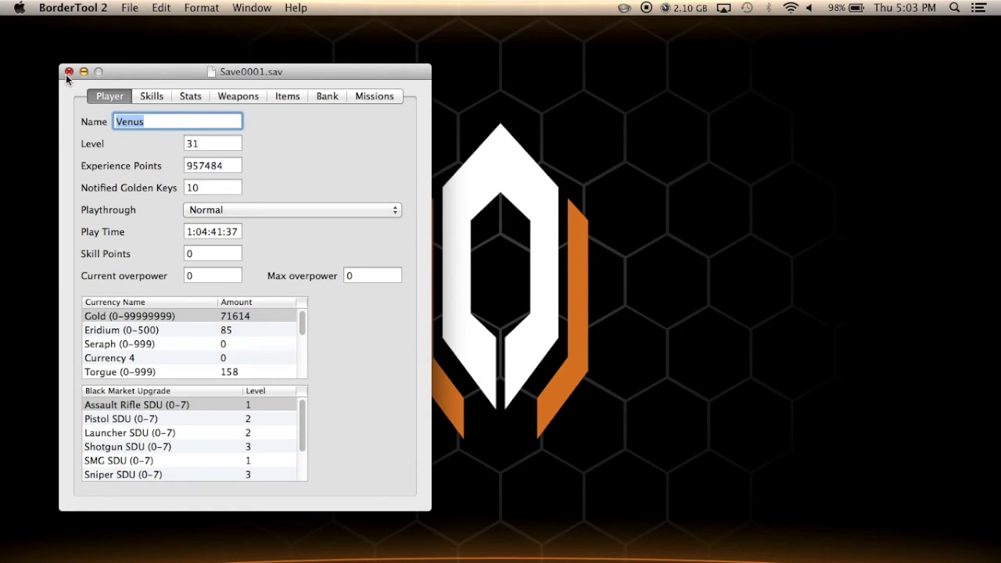
click(69, 72)
click(129, 8)
mouse_move(144, 45)
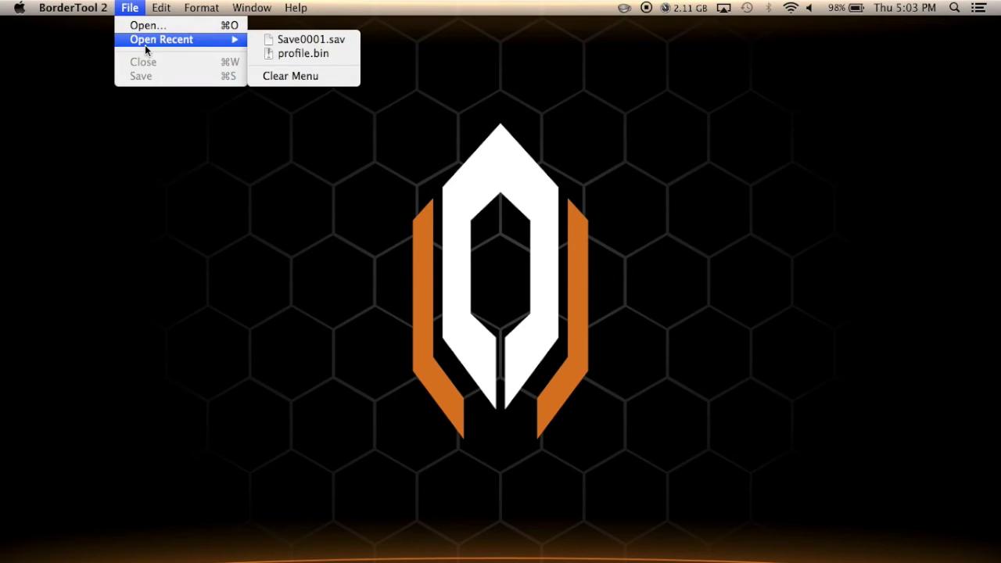
click(269, 53)
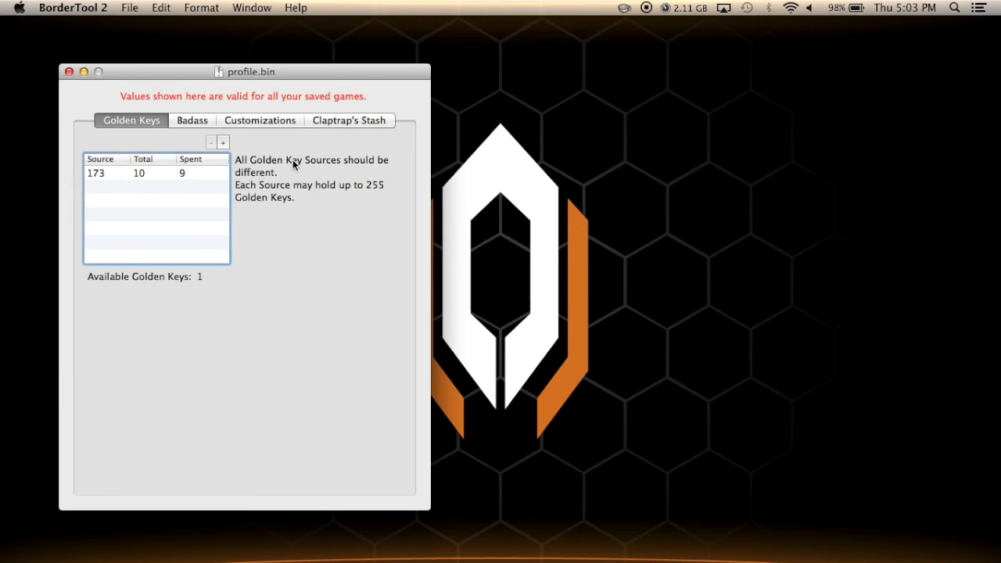
Set the spent golden keys of source 173 to 0
click(148, 176)
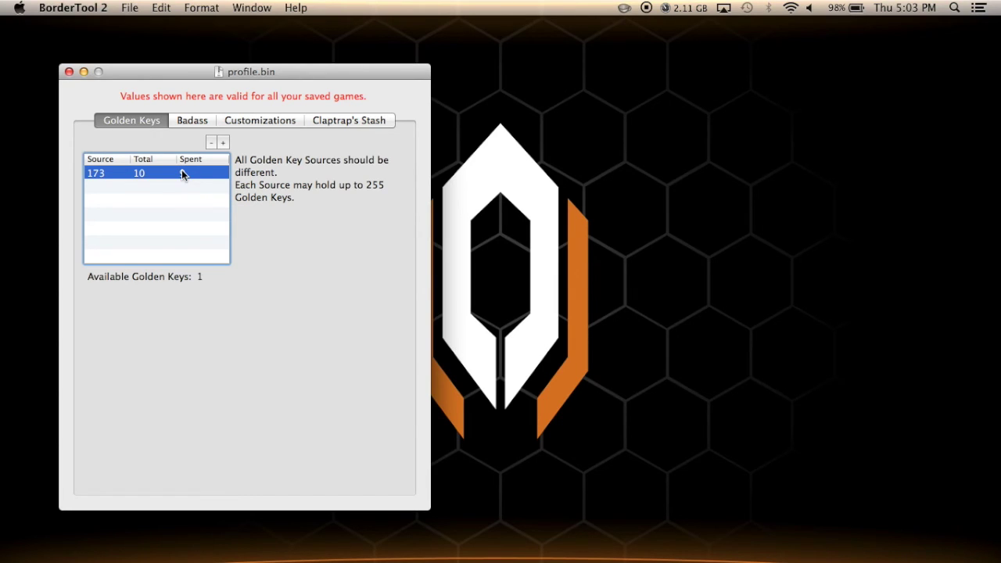
double_click(185, 172)
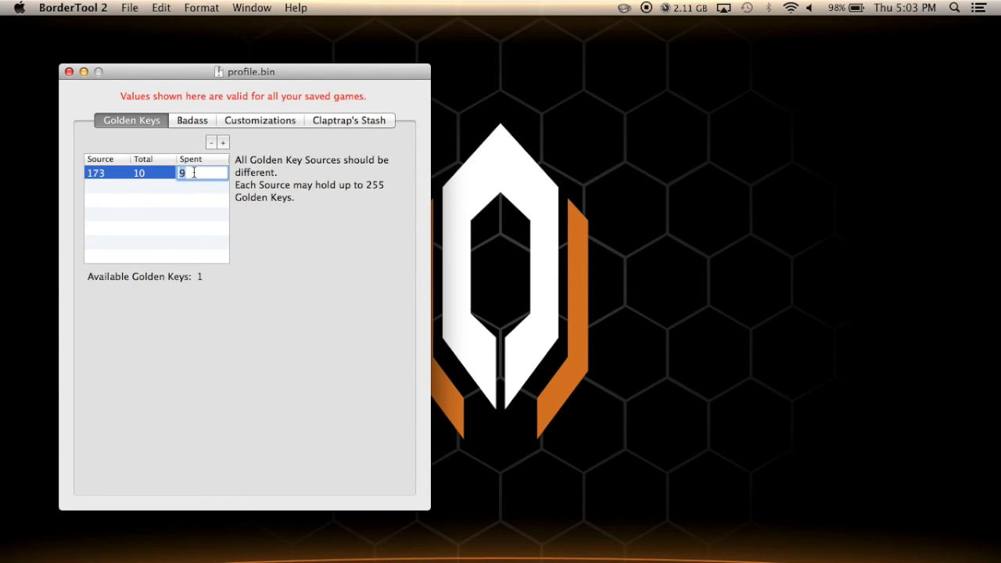
key(BackSpace)
text(0)
click(193, 205)
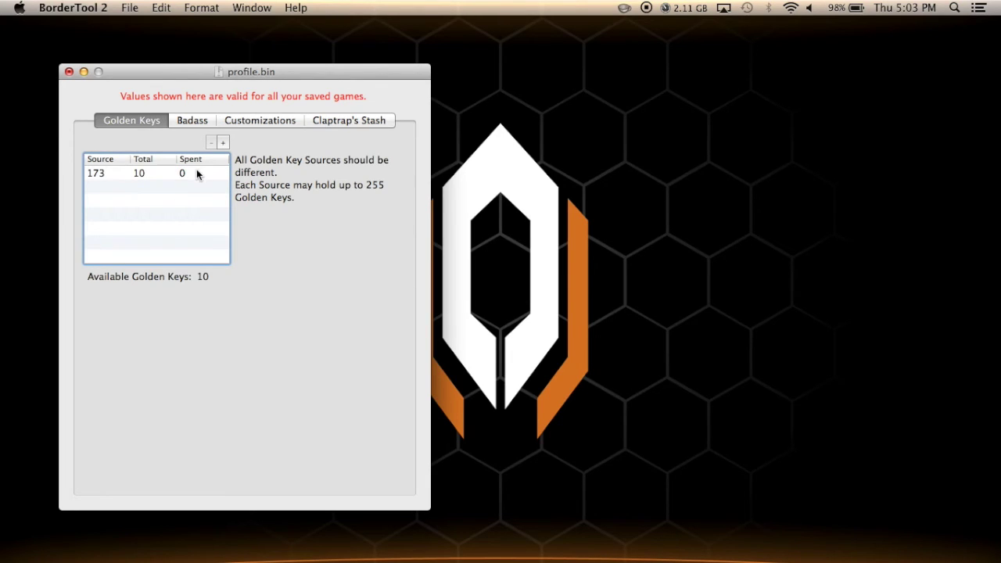
Set the spent golden keys of source 173 back to 9
click(196, 171)
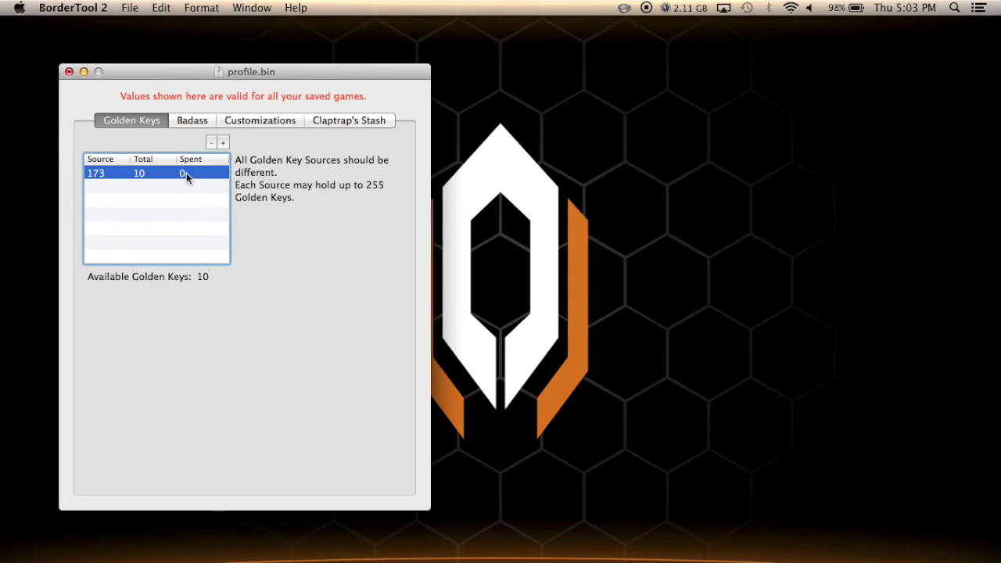
double_click(186, 174)
key(BackSpace)
text(9)
key(Return)
Try raising and lowering the Gun Damage bonus among the Badass bonus stats
click(203, 118)
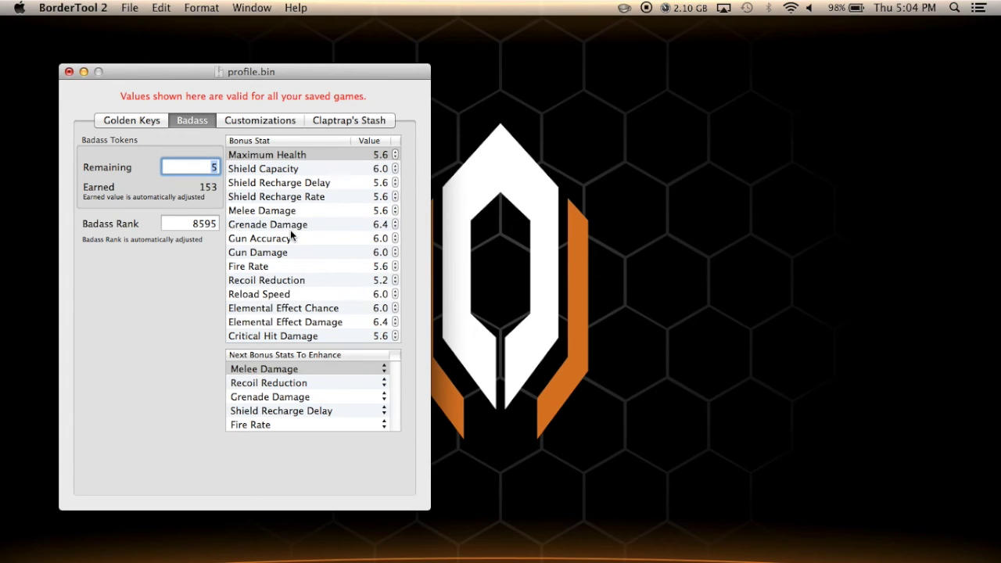
click(349, 252)
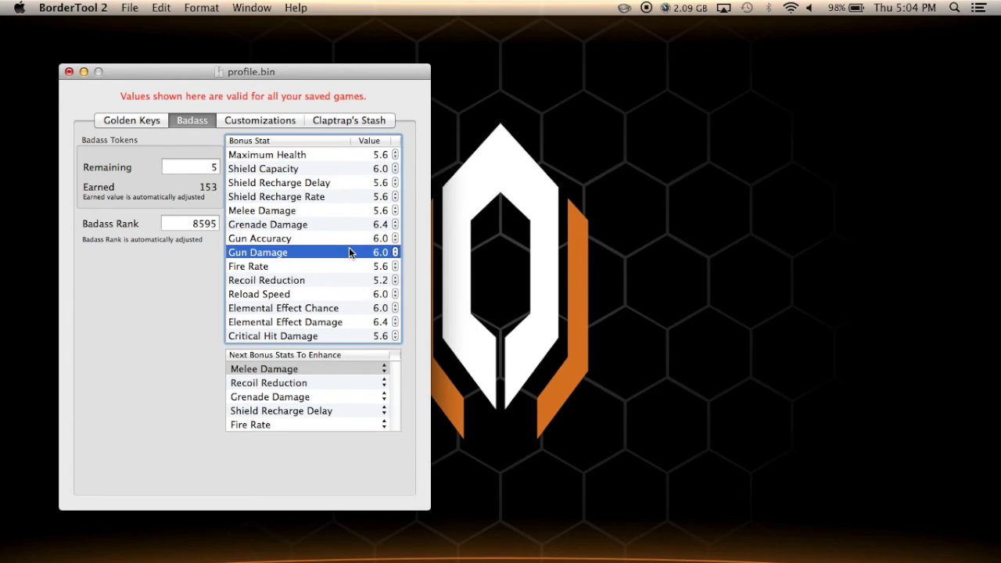
click(396, 250)
click(396, 250)
click(395, 250)
click(395, 254)
click(394, 254)
click(395, 254)
drag(396, 250, 395, 253)
Try marking the customization Mechromancer Skin: Bring the Pain as available and used, and clear both marks
click(273, 122)
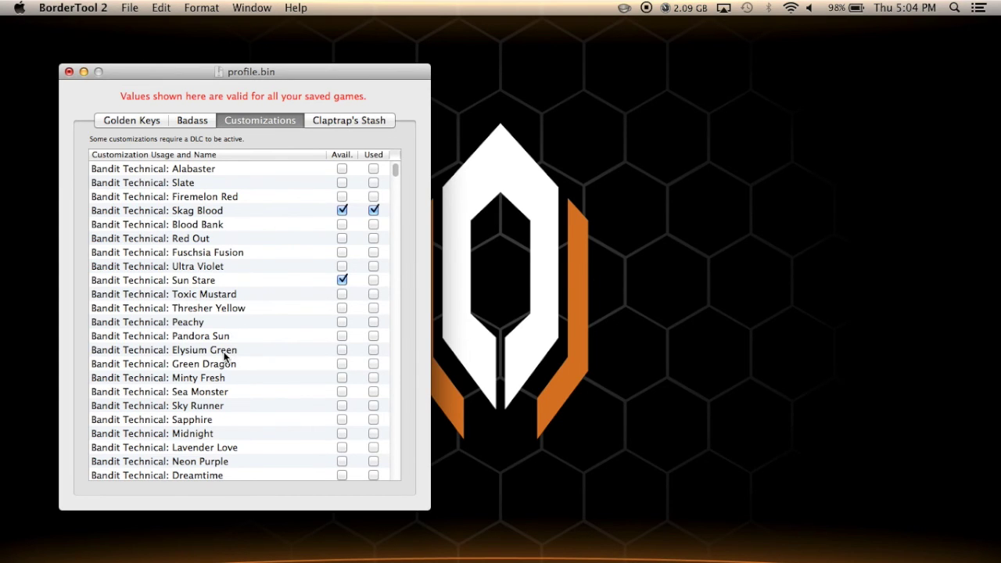
scroll(224, 354, down, 20)
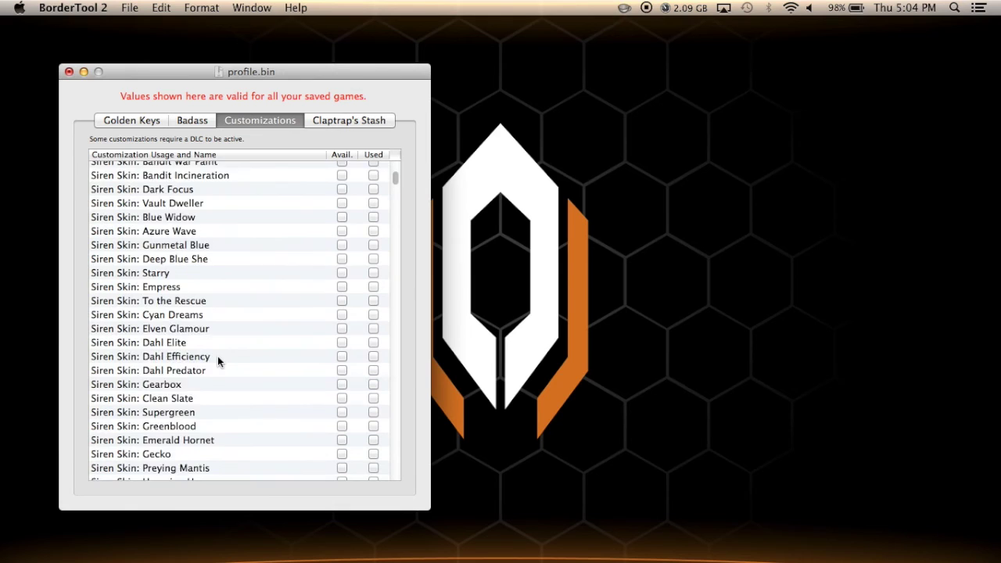
scroll(217, 356, down, 20)
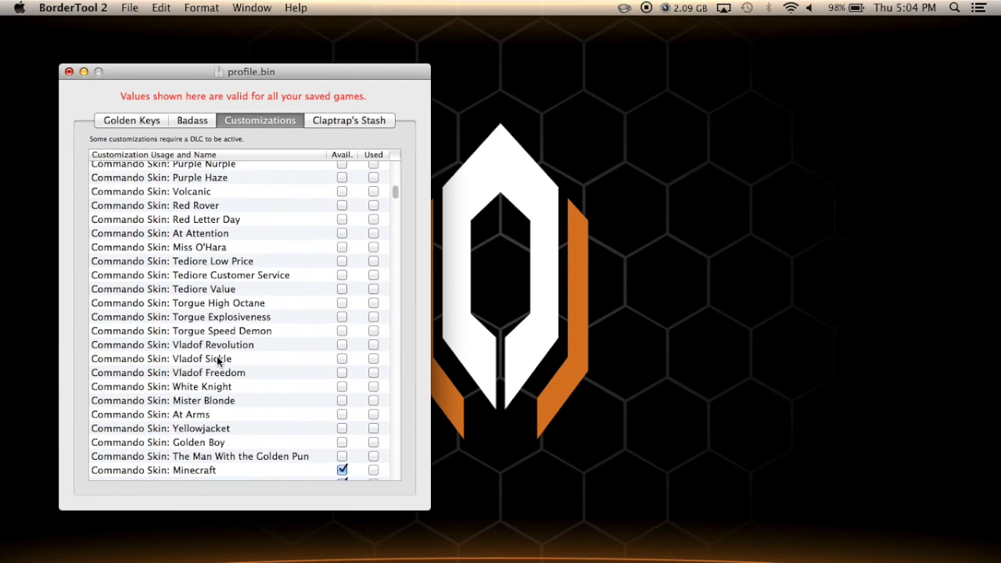
scroll(218, 357, down, 20)
scroll(217, 358, down, 20)
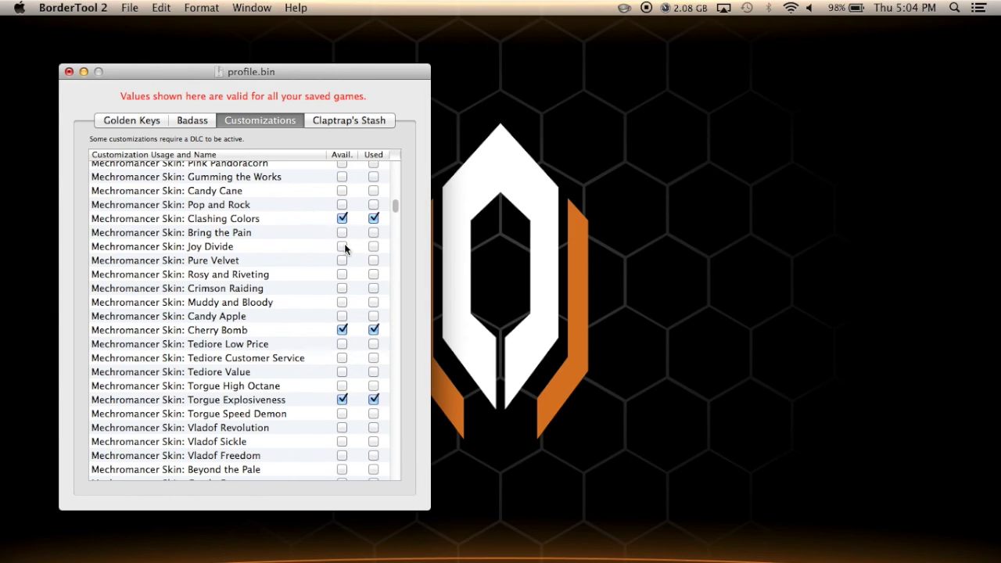
click(342, 233)
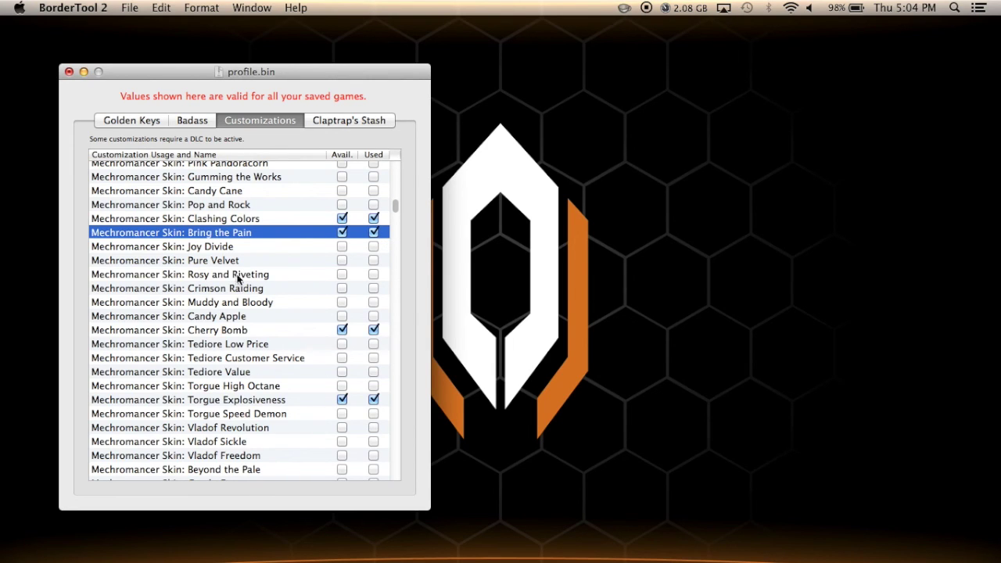
click(374, 233)
click(342, 233)
Try marking the Mechromancer Skin: Minecraft customization as used and look through the vehicle customizations
scroll(326, 299, down, 10)
scroll(319, 311, up, 5)
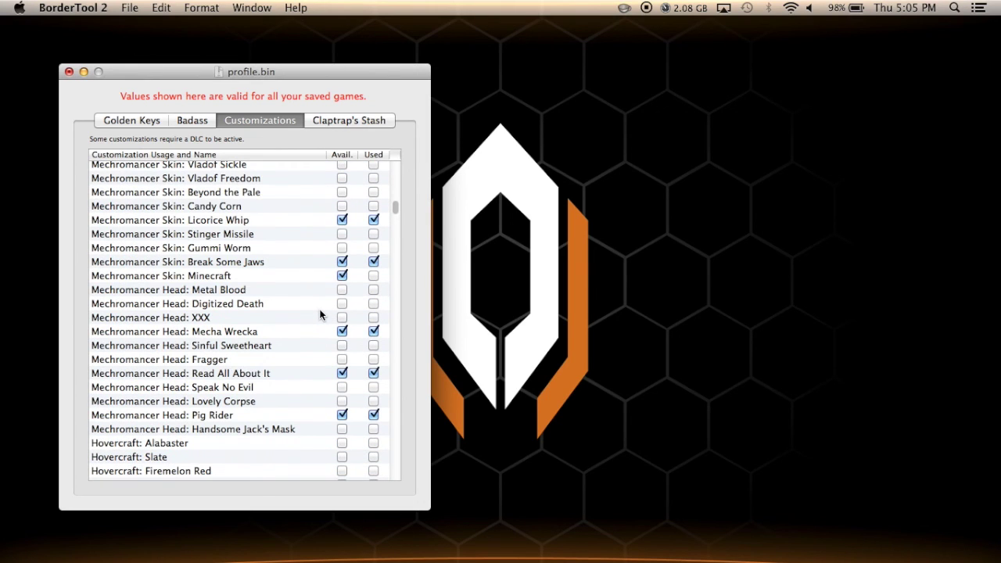
click(274, 275)
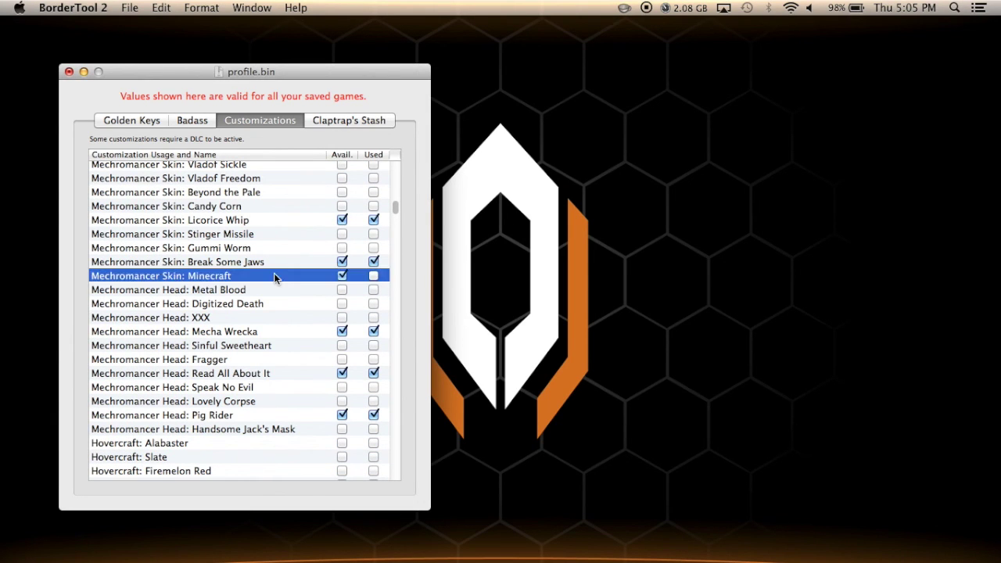
click(374, 276)
scroll(288, 283, down, 15)
scroll(285, 295, down, 15)
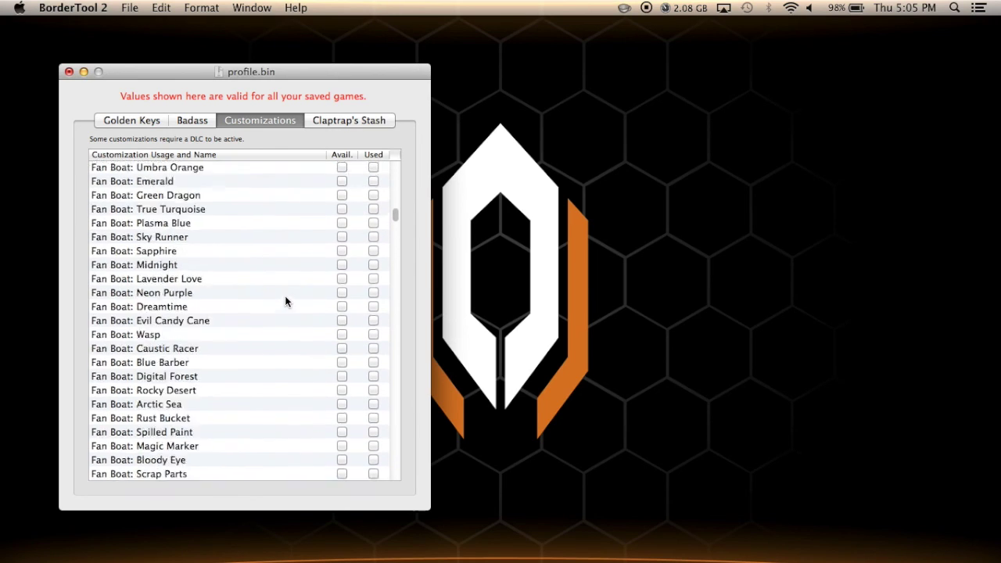
scroll(285, 296, up, 15)
Add a weapon to Claptrap's Stash, view its type options without choosing one, and remove the weapon
click(331, 121)
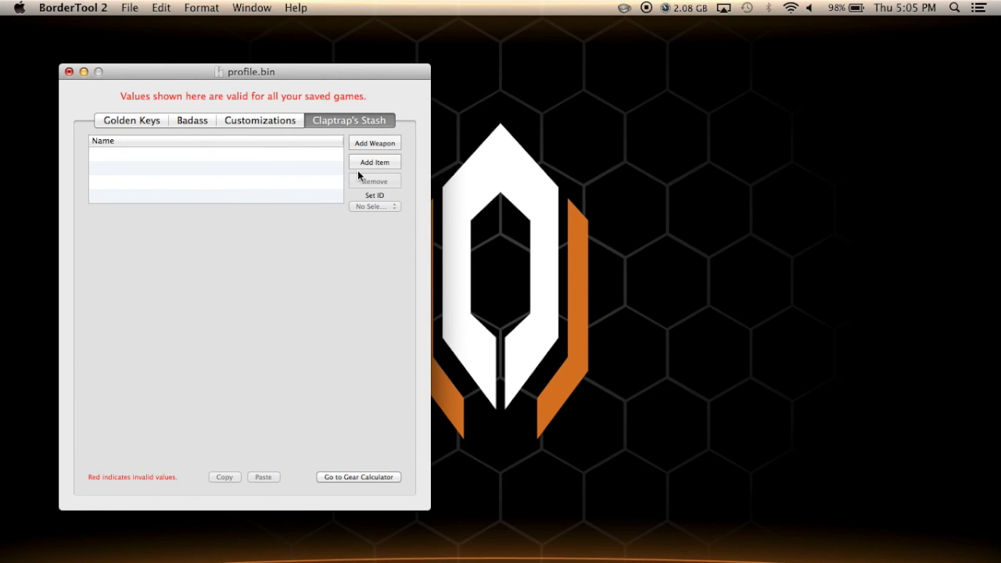
click(365, 144)
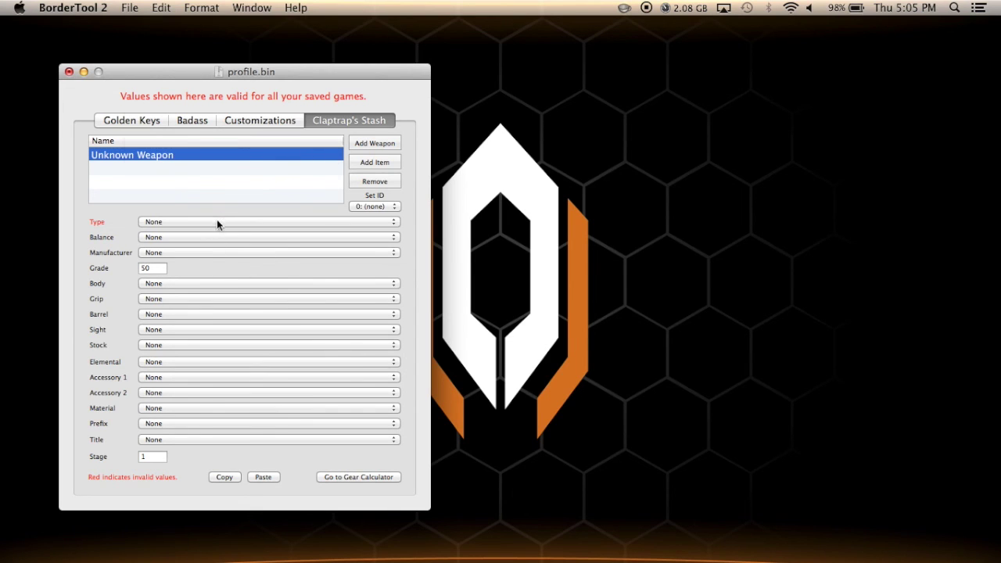
click(217, 222)
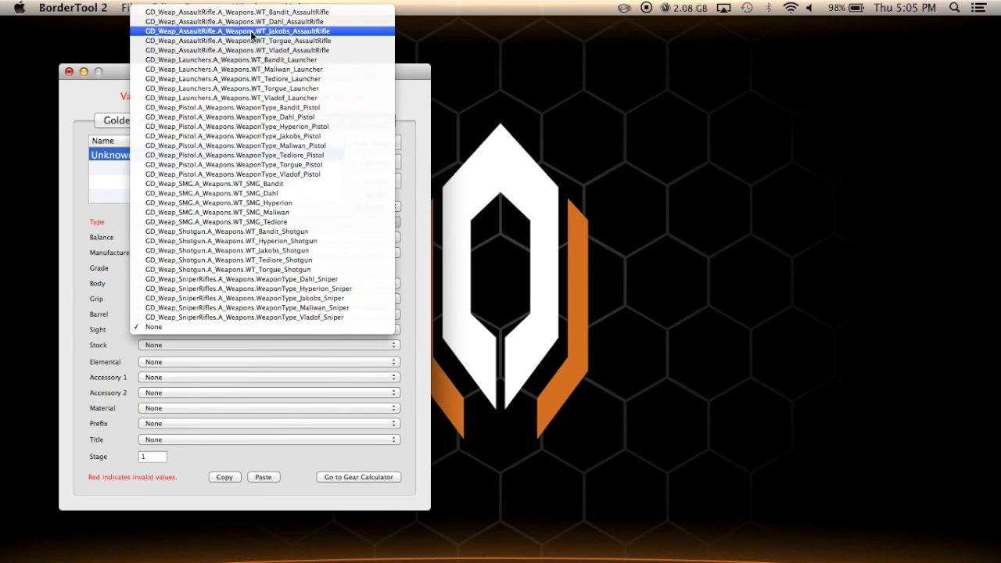
click(213, 326)
click(368, 181)
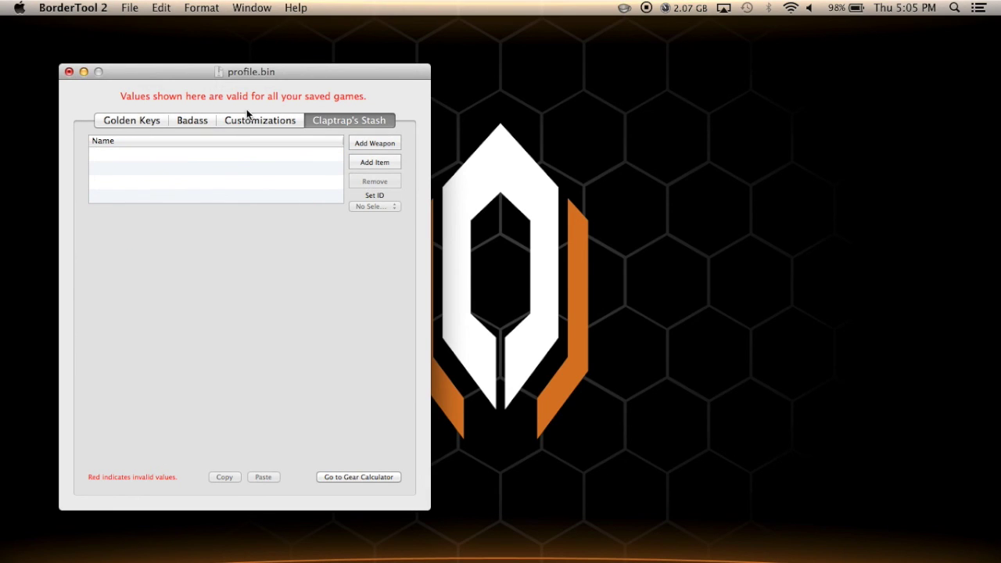
Close profile.bin without saving its changes and quit BorderTool 2
click(119, 123)
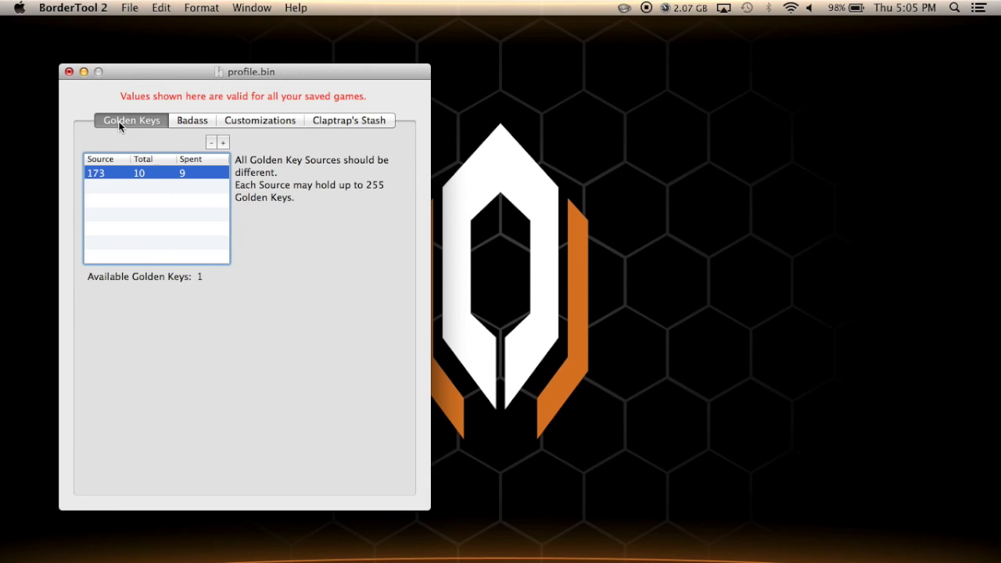
click(69, 71)
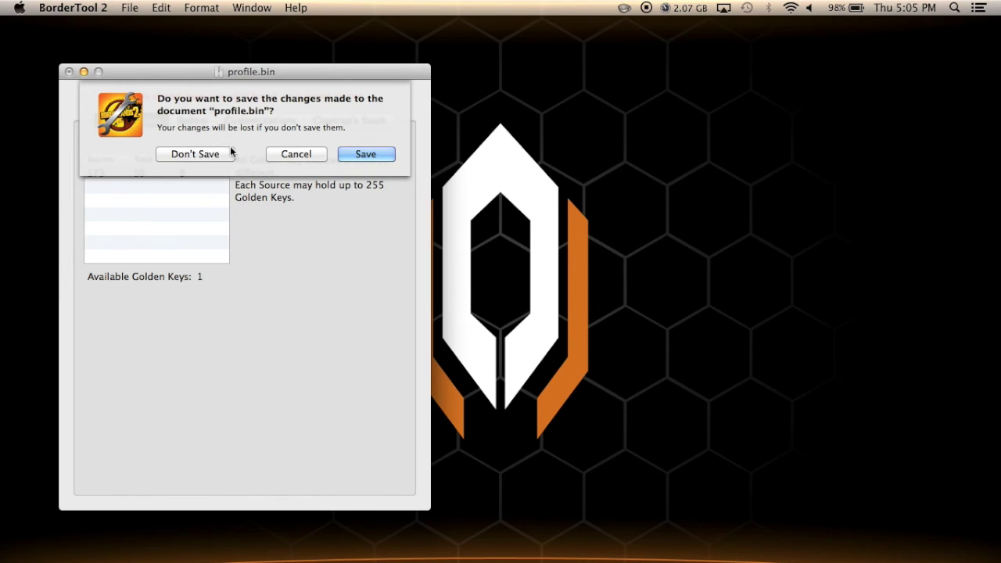
click(203, 154)
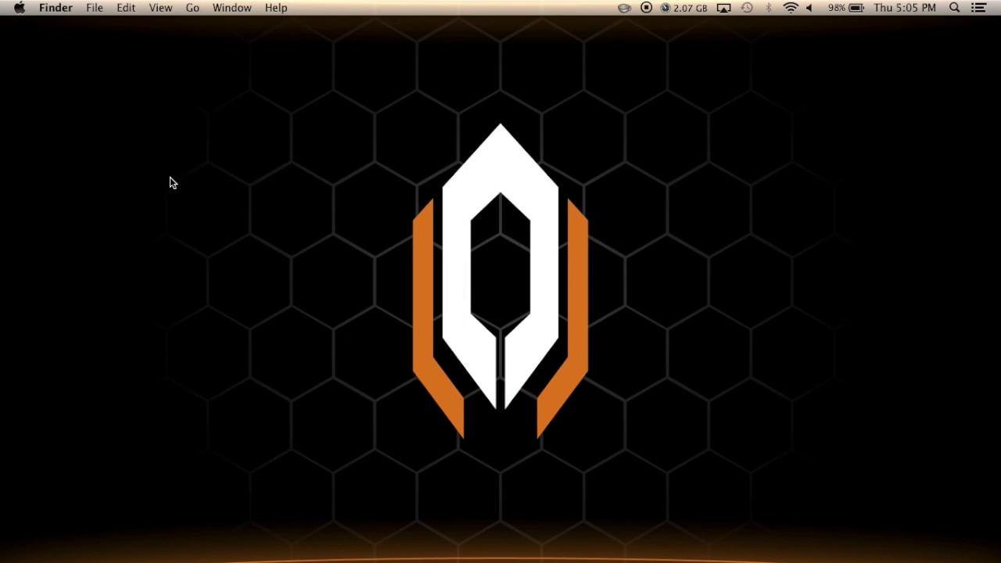
mouse_move(791, 552)
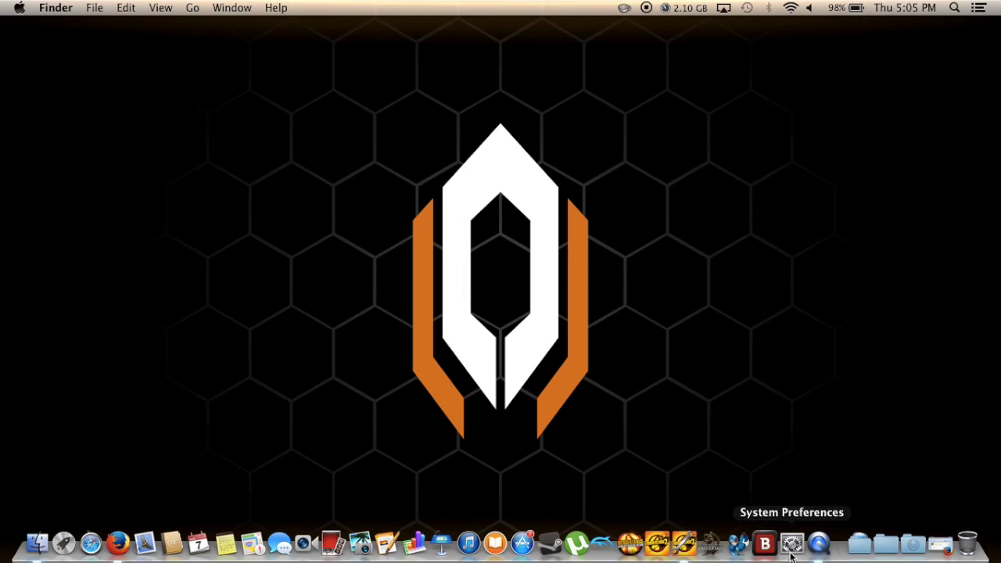
right_click(694, 545)
click(693, 505)
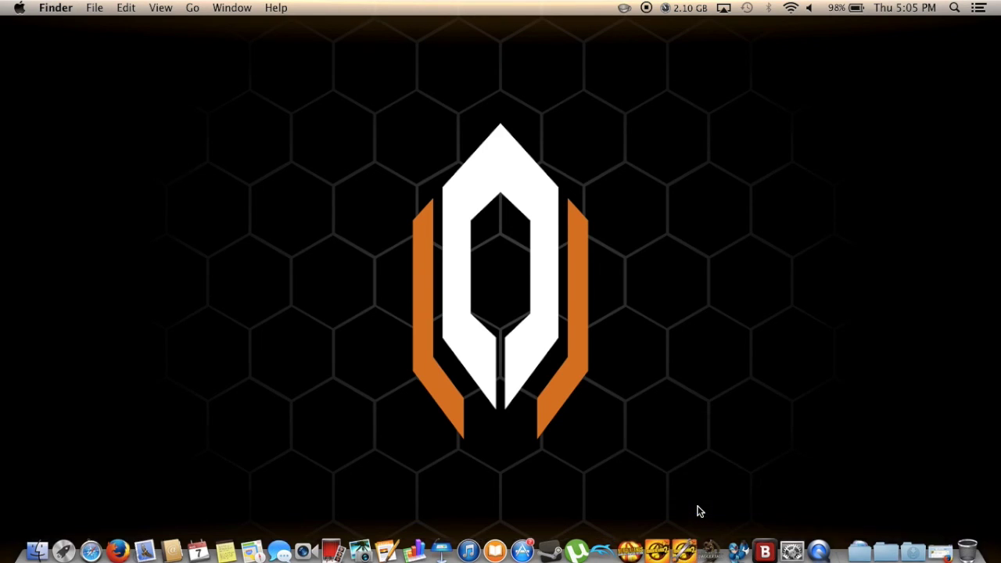